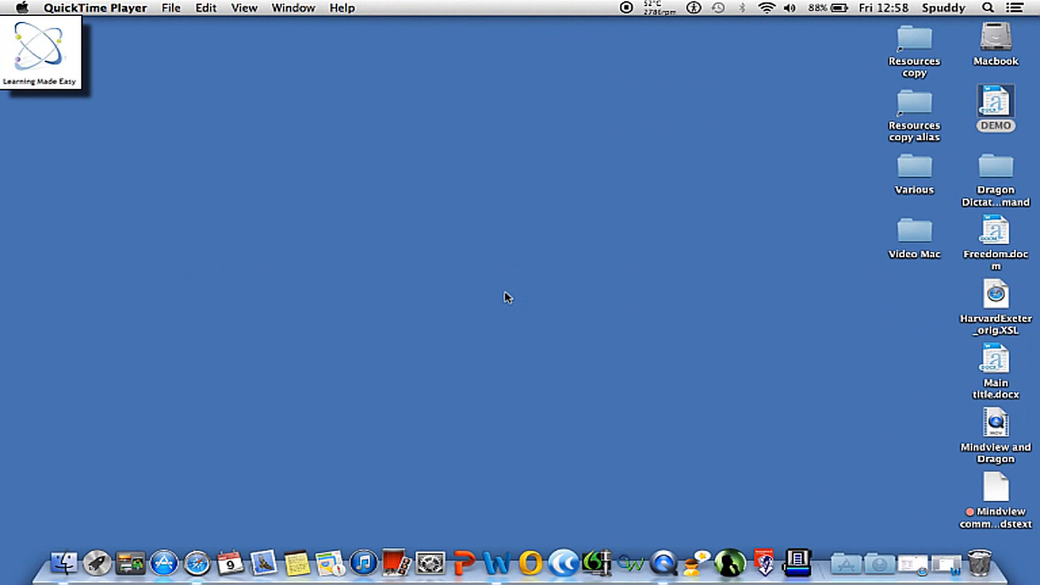
# Switch to Safari, open the BibWord Styles page from the Google results and look through it
pyautogui.click(909, 556)
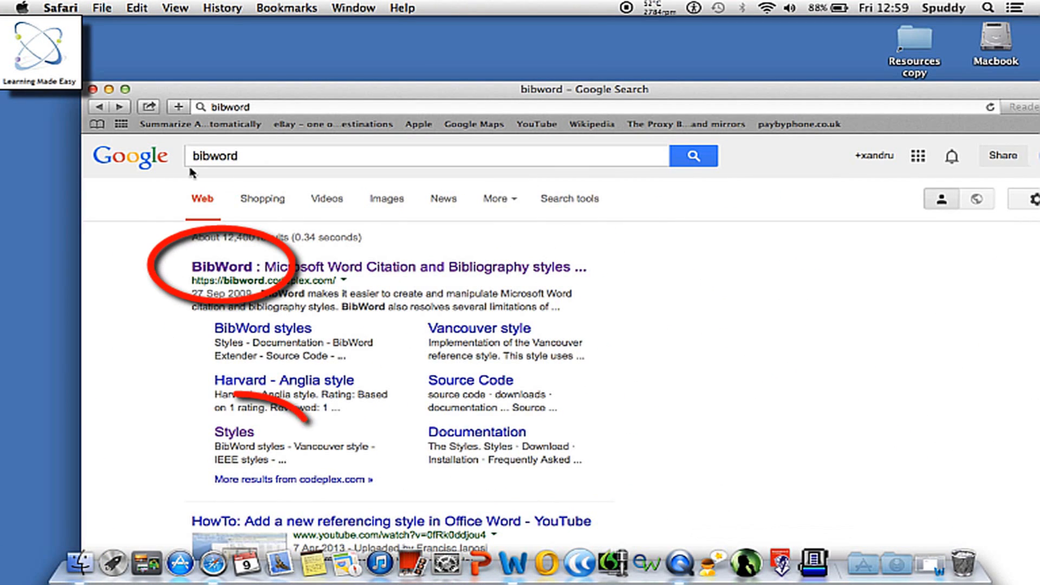
pyautogui.click(236, 433)
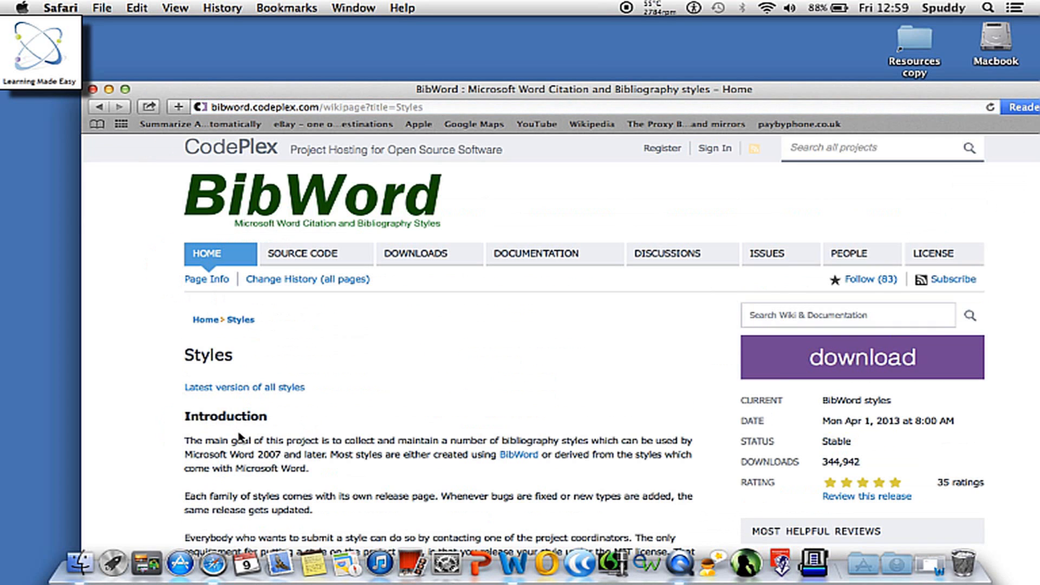
pyautogui.moveTo(450, 87); pyautogui.dragTo(402, 43)
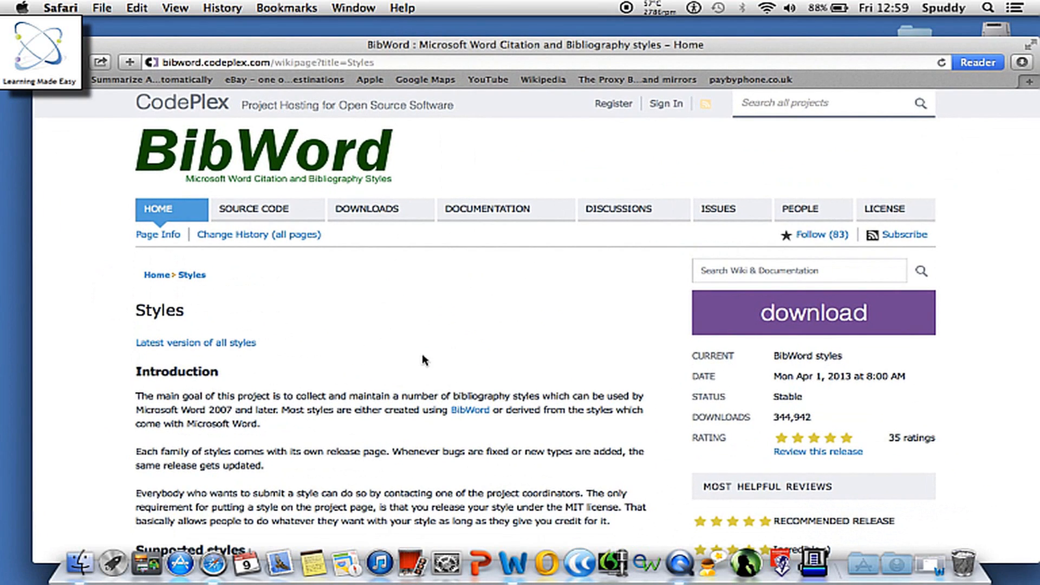
pyautogui.scroll(-10, 424, 360)
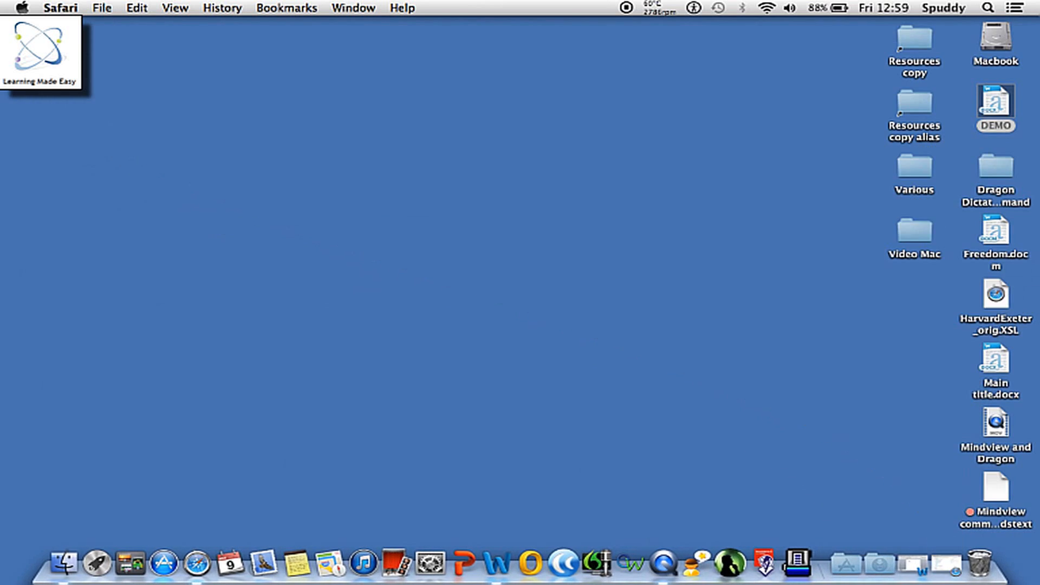
# Select HarvardExeter_orig.XSL on the desktop, and quit Word without saving the changes to DEMO.docx
pyautogui.click(996, 294)
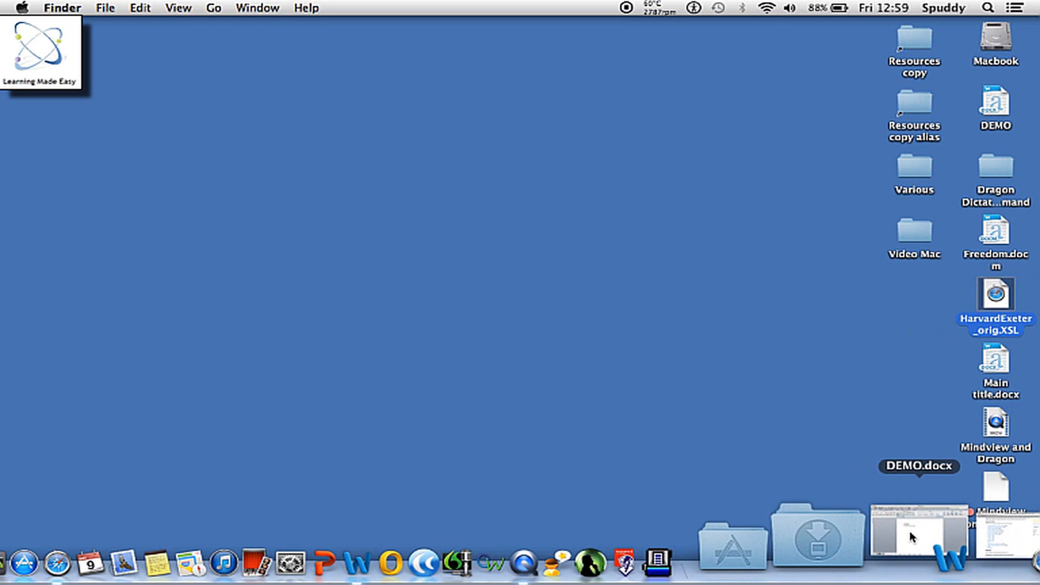
pyautogui.click(909, 528)
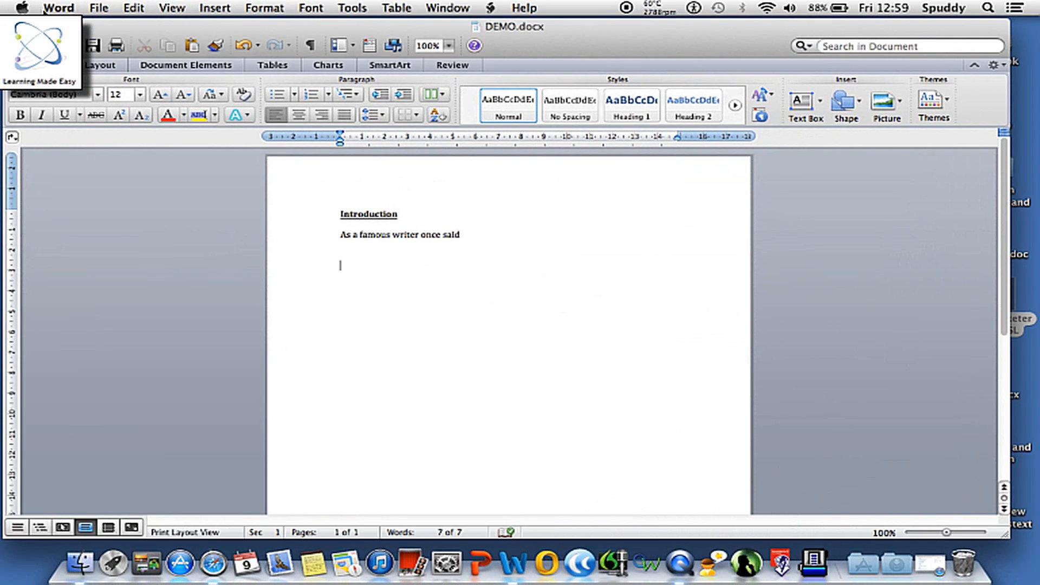
pyautogui.click(56, 8)
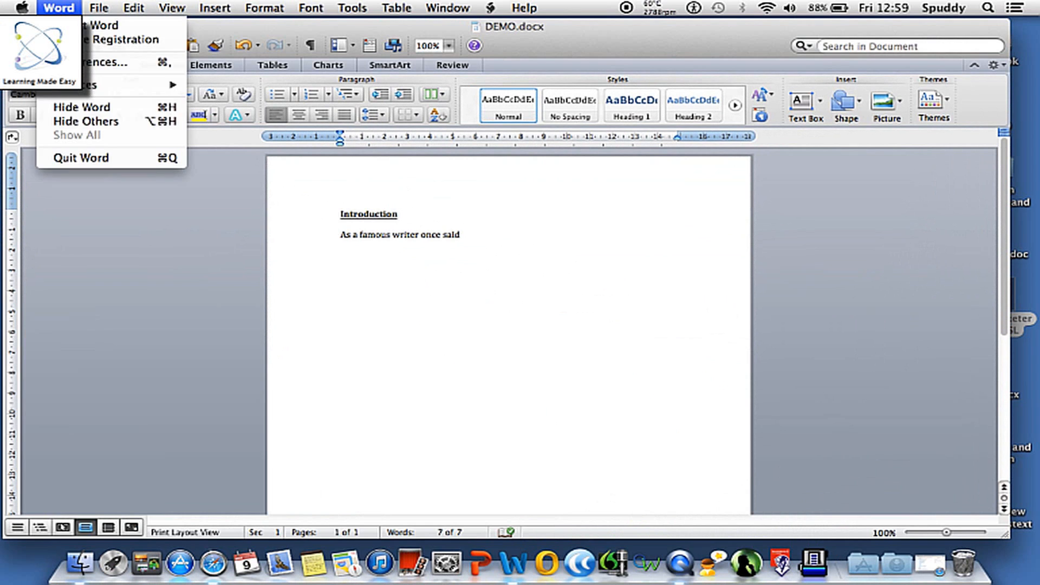
pyautogui.click(94, 162)
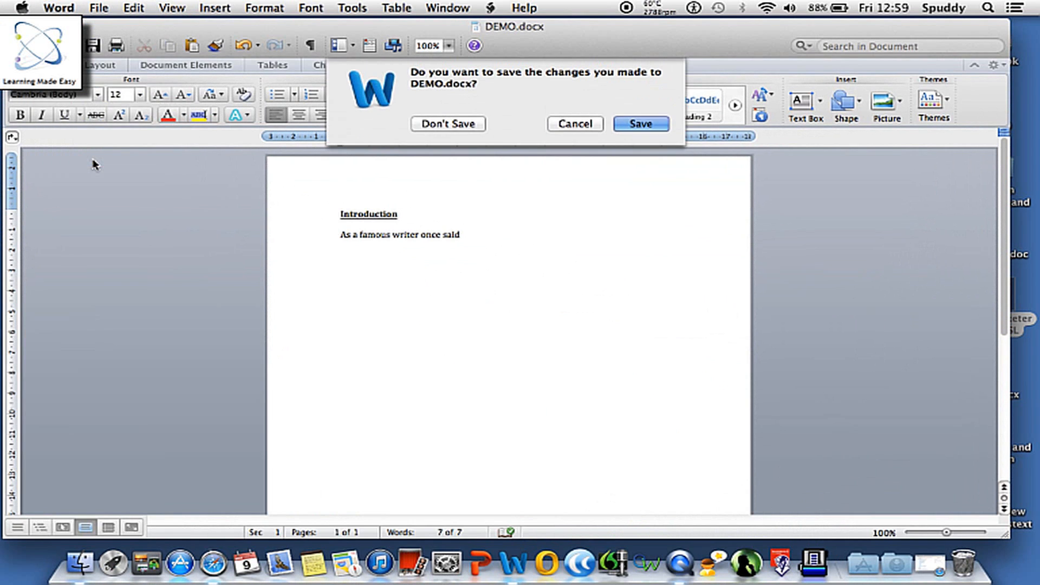
pyautogui.click(447, 124)
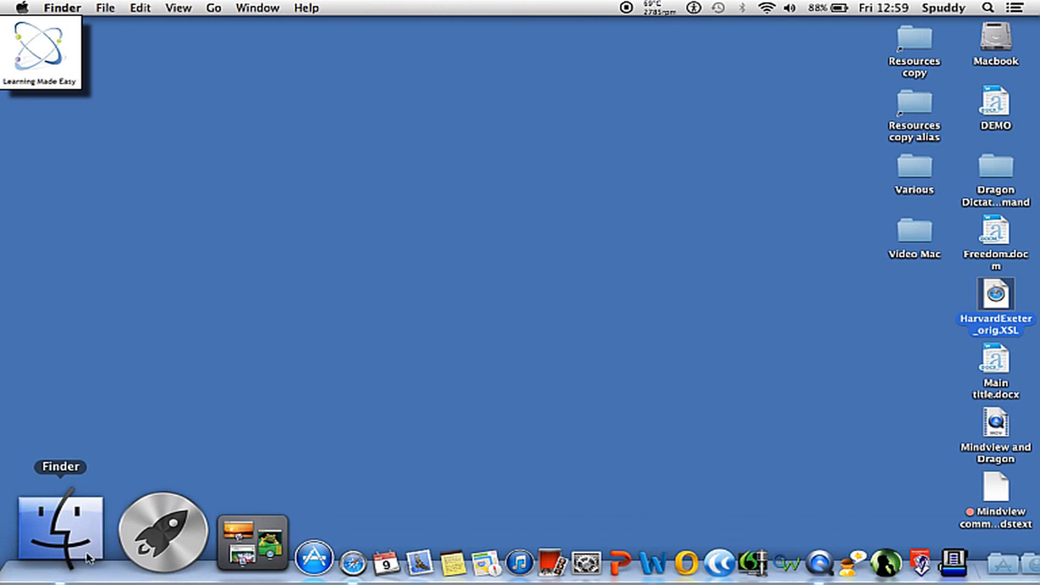
# In Finder, go to the Microsoft Office 2011 folder in Applications and show the package contents of Microsoft Word
pyautogui.click(79, 547)
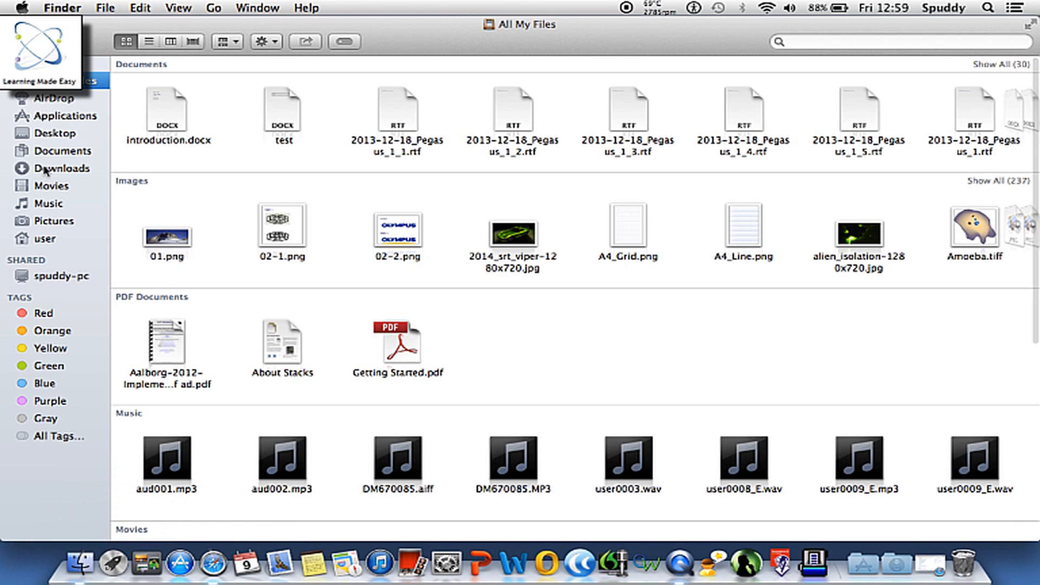
pyautogui.click(60, 116)
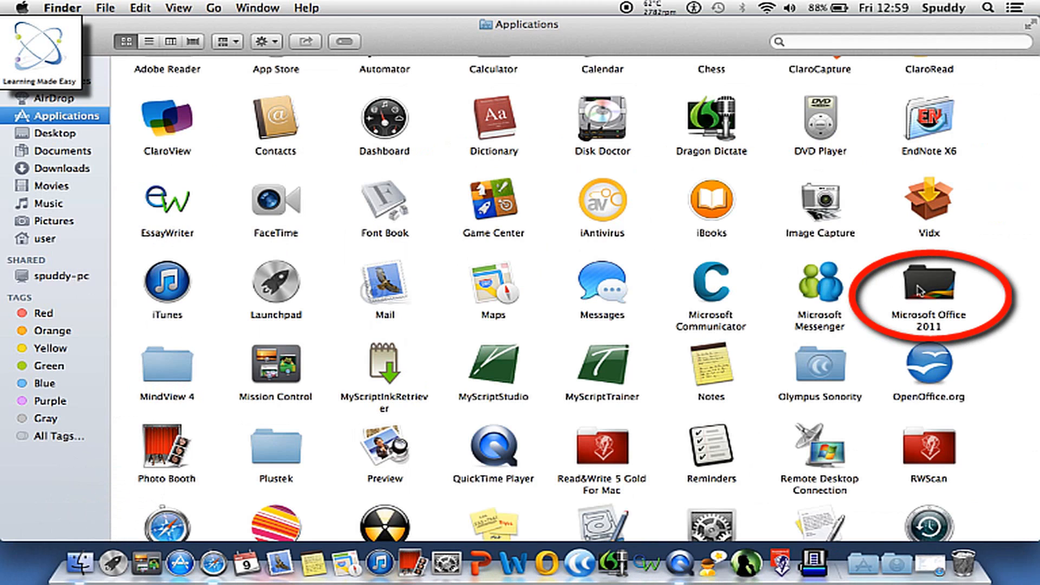
pyautogui.doubleClick(934, 287)
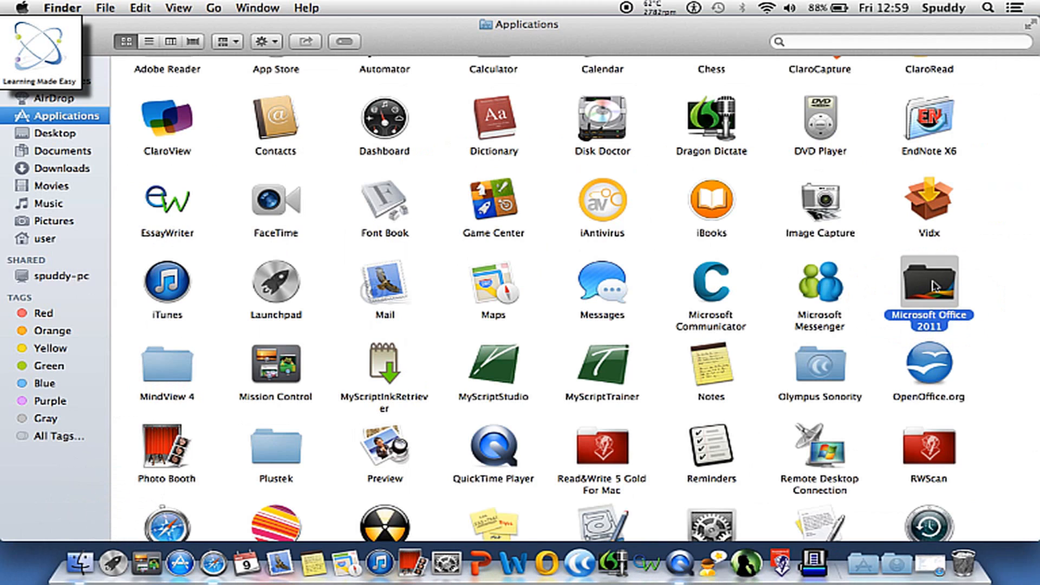
pyautogui.click(186, 98)
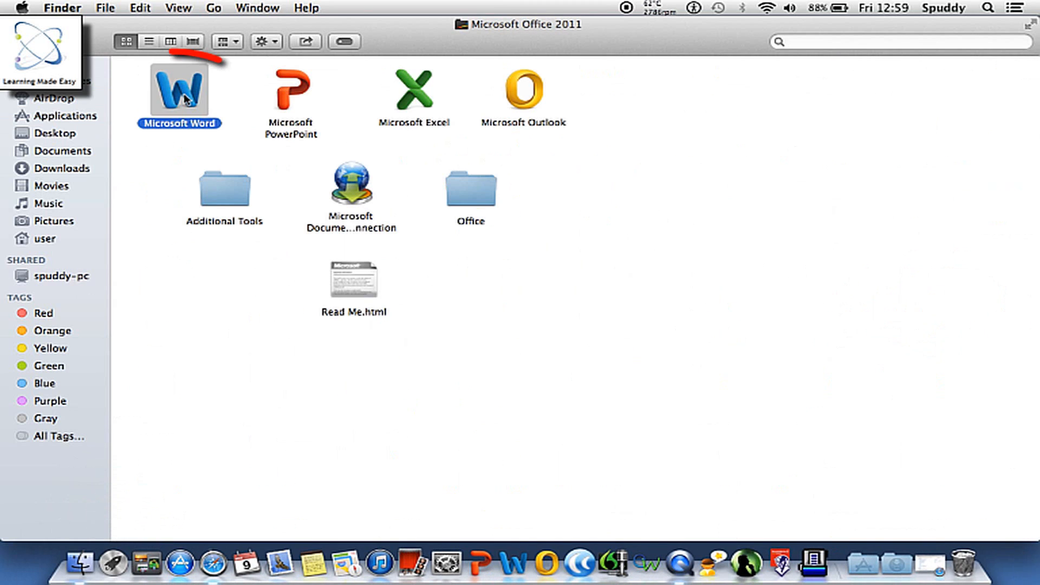
pyautogui.rightClick(186, 99)
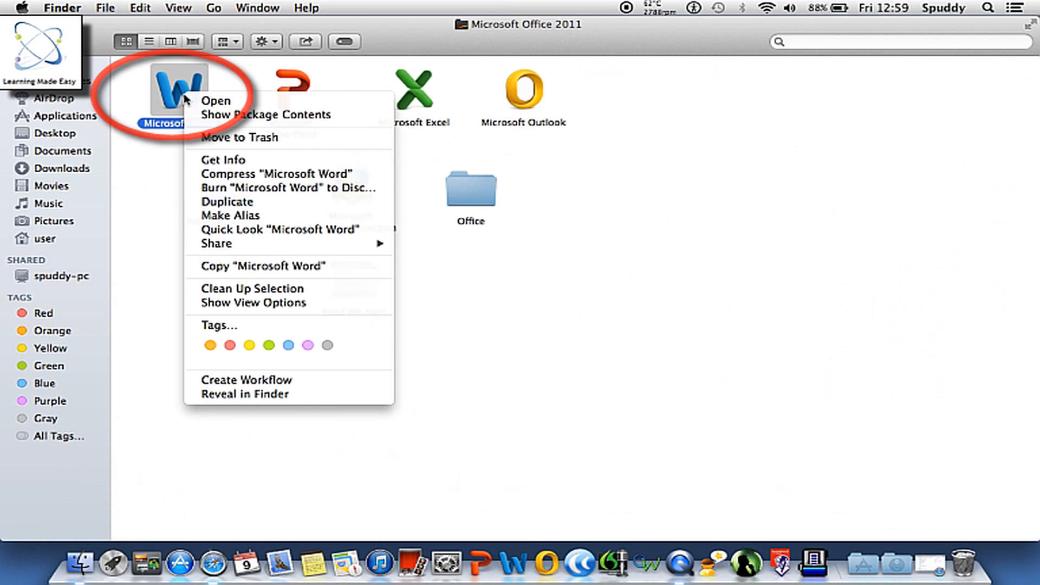
pyautogui.click(204, 115)
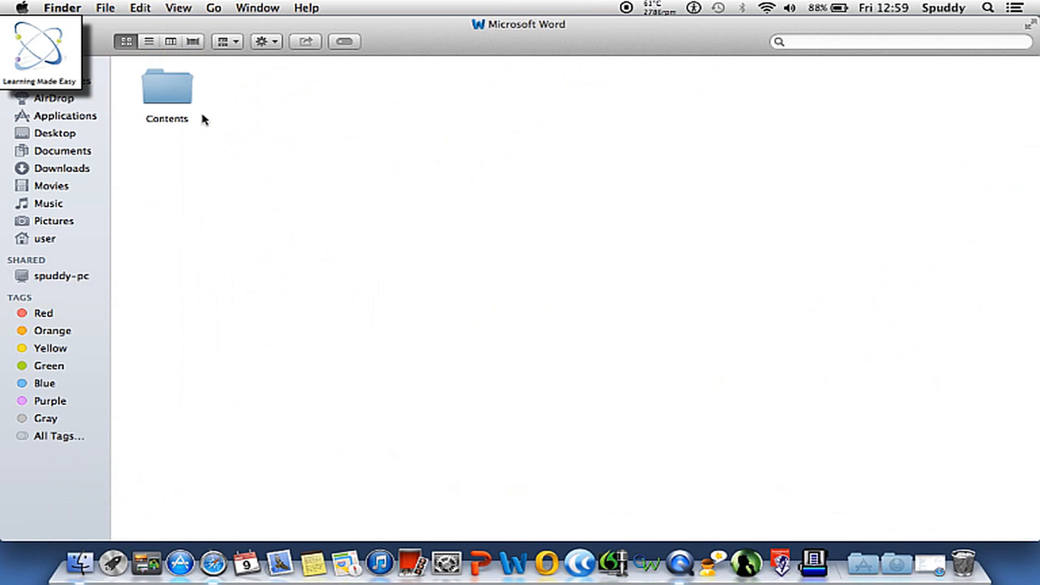
# Open the Style folder inside Contents > Resources of the Microsoft Word package
pyautogui.doubleClick(168, 95)
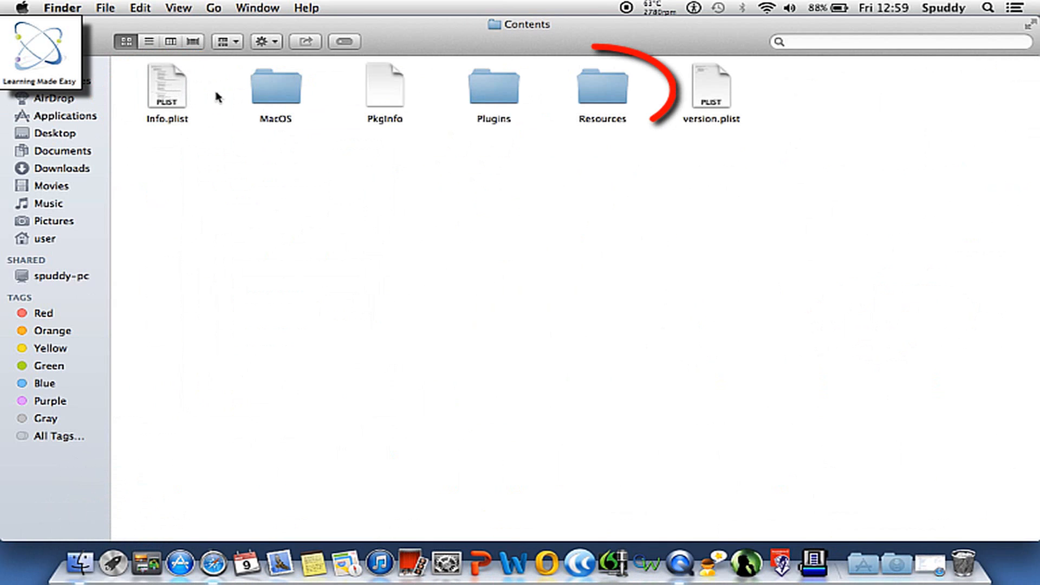
pyautogui.doubleClick(600, 102)
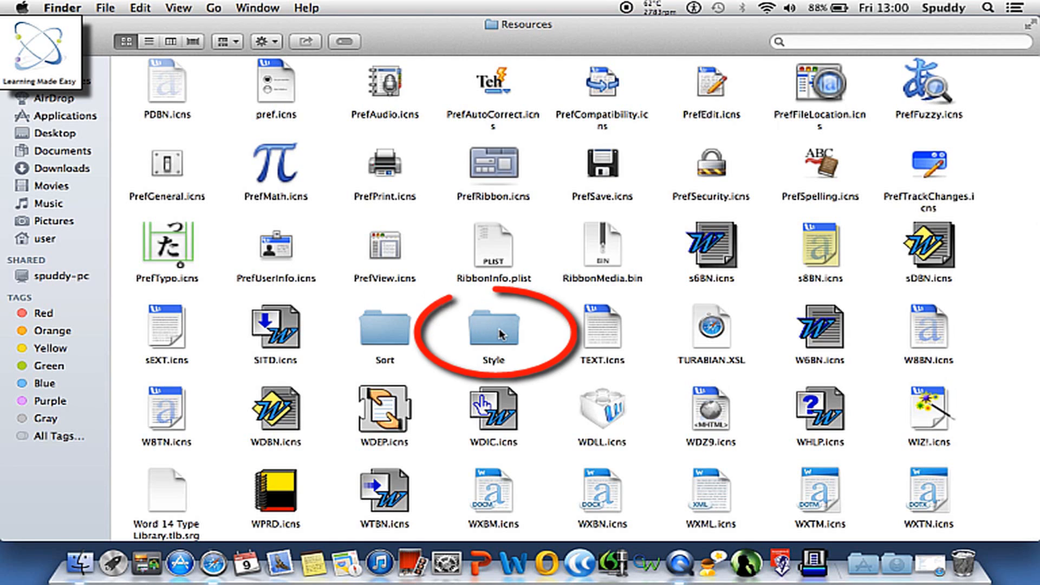
pyautogui.doubleClick(499, 333)
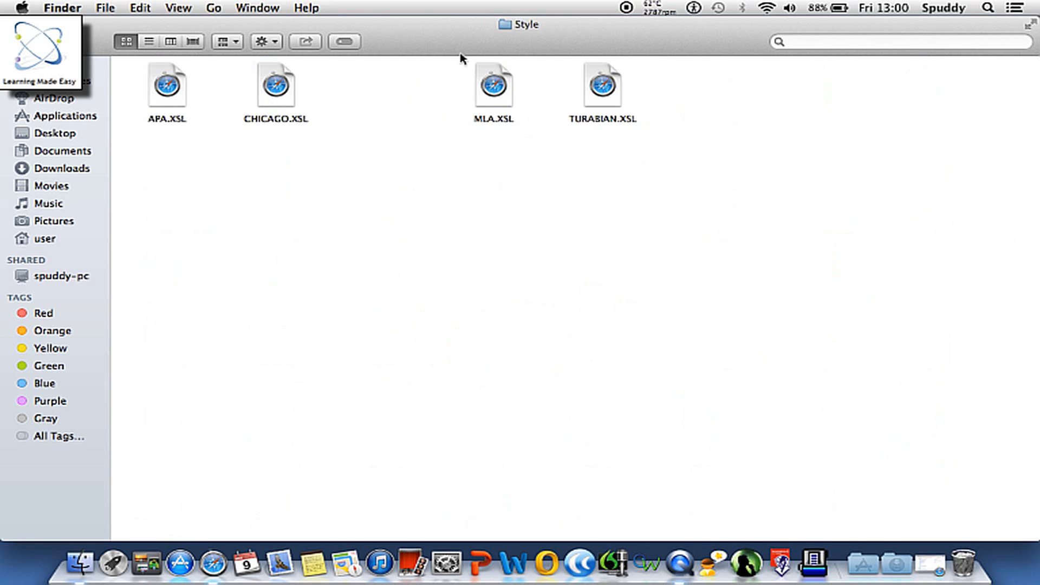
# Move the HarvardExeter_orig.XSL file from the desktop into Word's Style folder and close the folder window
pyautogui.moveTo(465, 37); pyautogui.dragTo(325, 35)
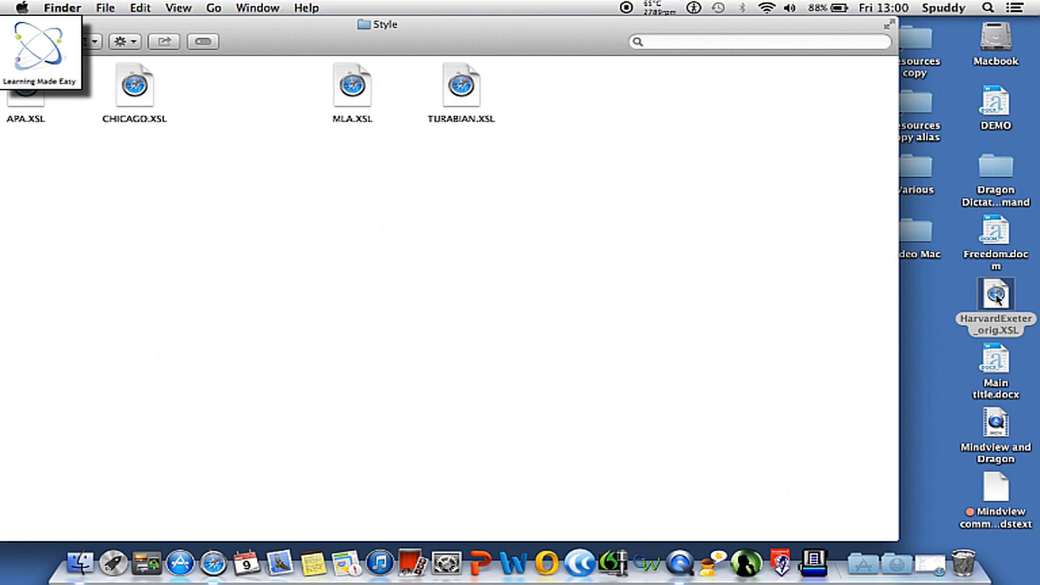
pyautogui.moveTo(1000, 299); pyautogui.dragTo(252, 91)
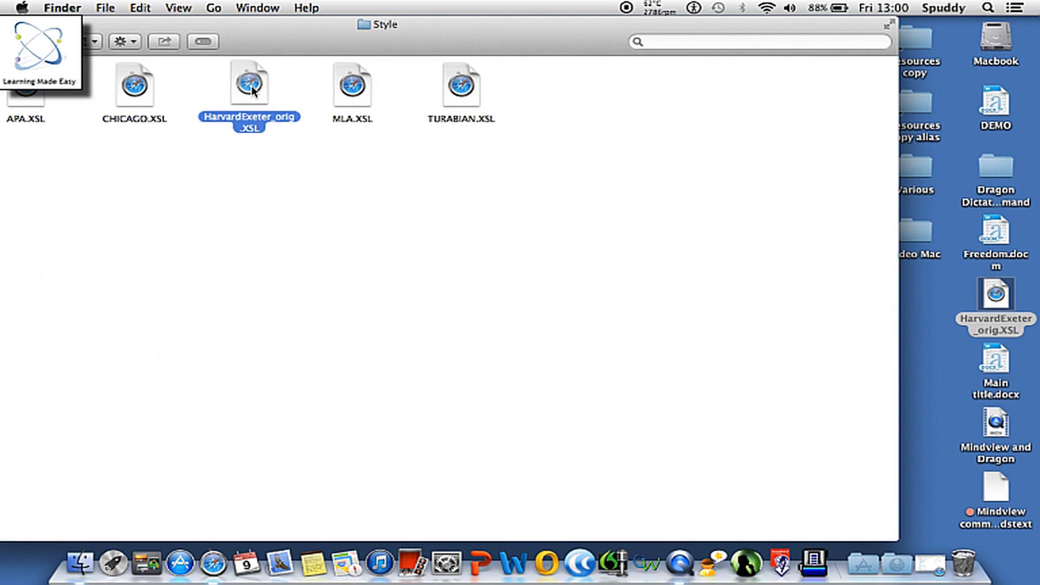
pyautogui.moveTo(302, 47); pyautogui.dragTo(580, 104)
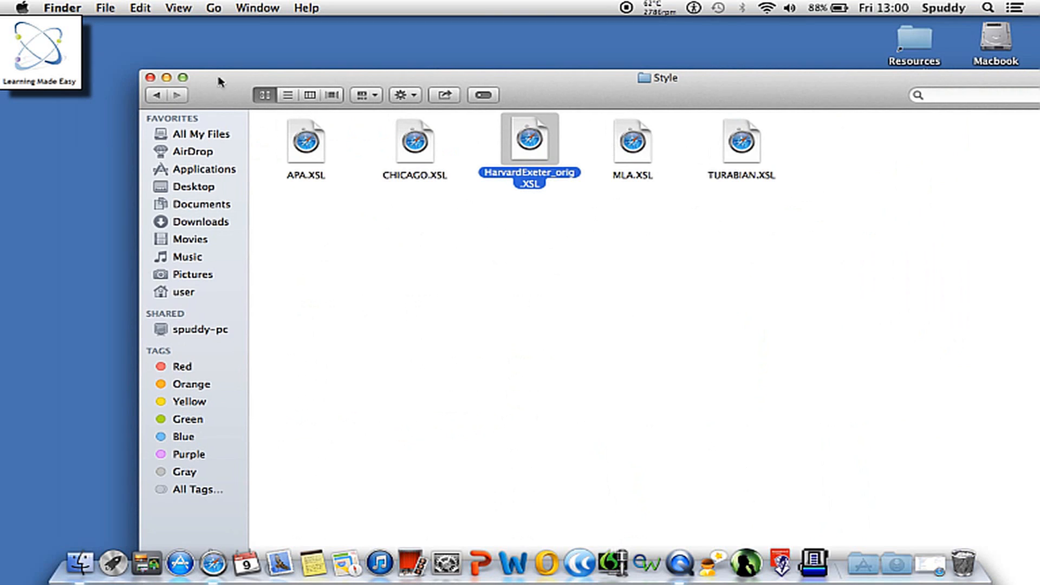
pyautogui.click(150, 77)
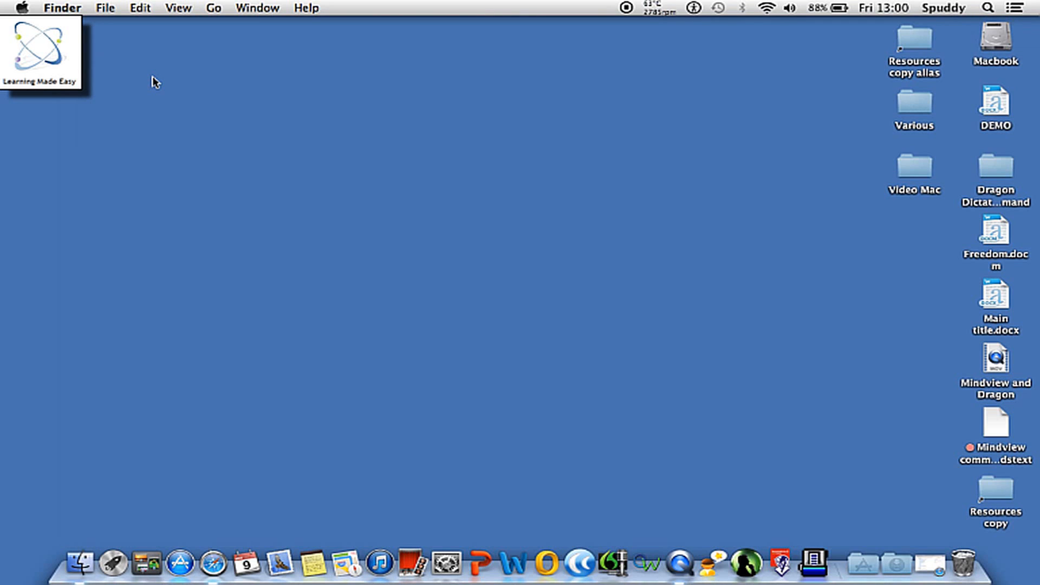
# Open the DEMO document from the desktop in Word and set its reference style to Harvard – Exeter
pyautogui.click(999, 108)
pyautogui.doubleClick(999, 108)
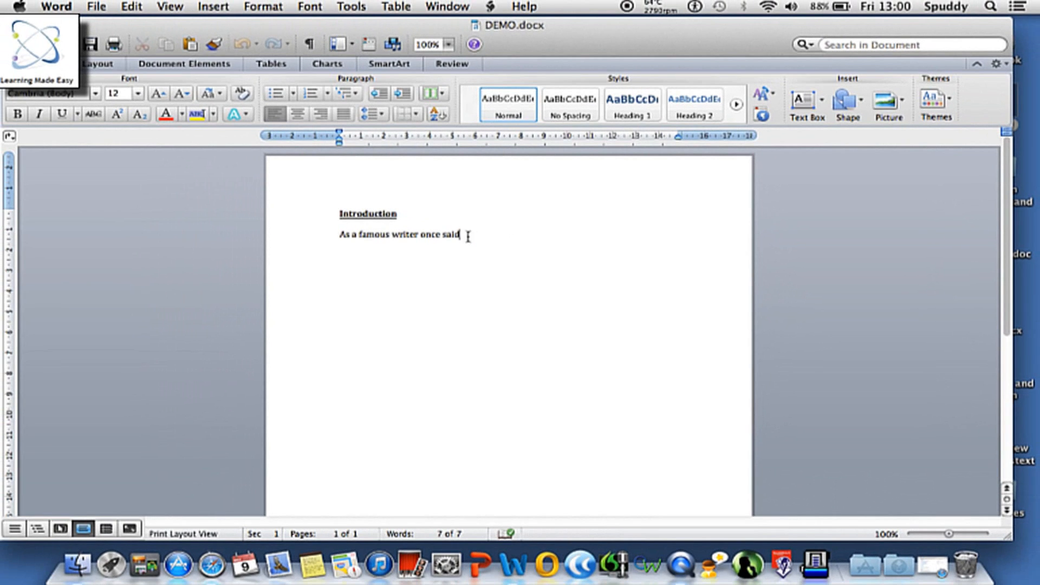
pyautogui.click(208, 67)
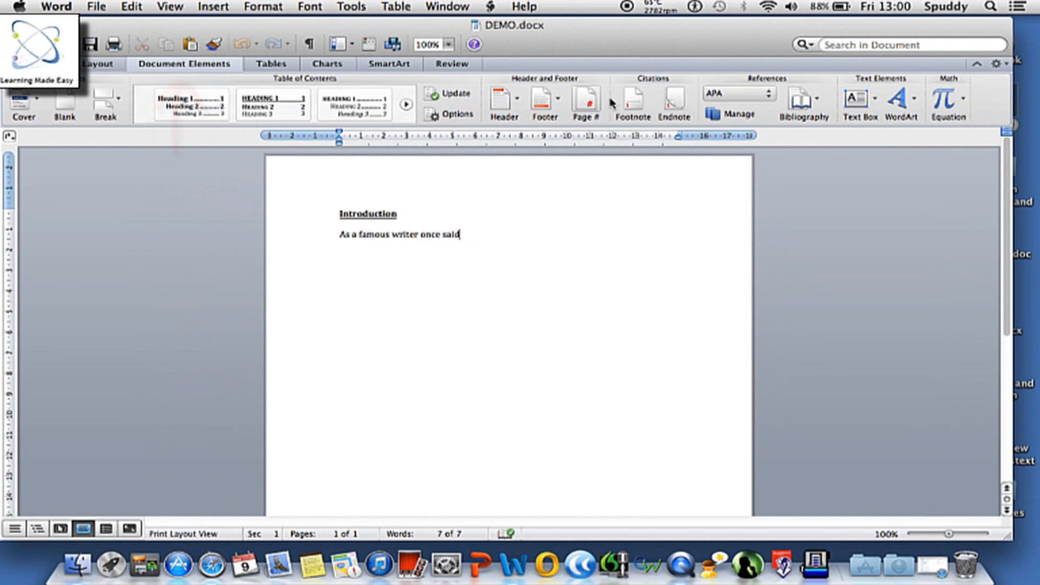
pyautogui.click(768, 95)
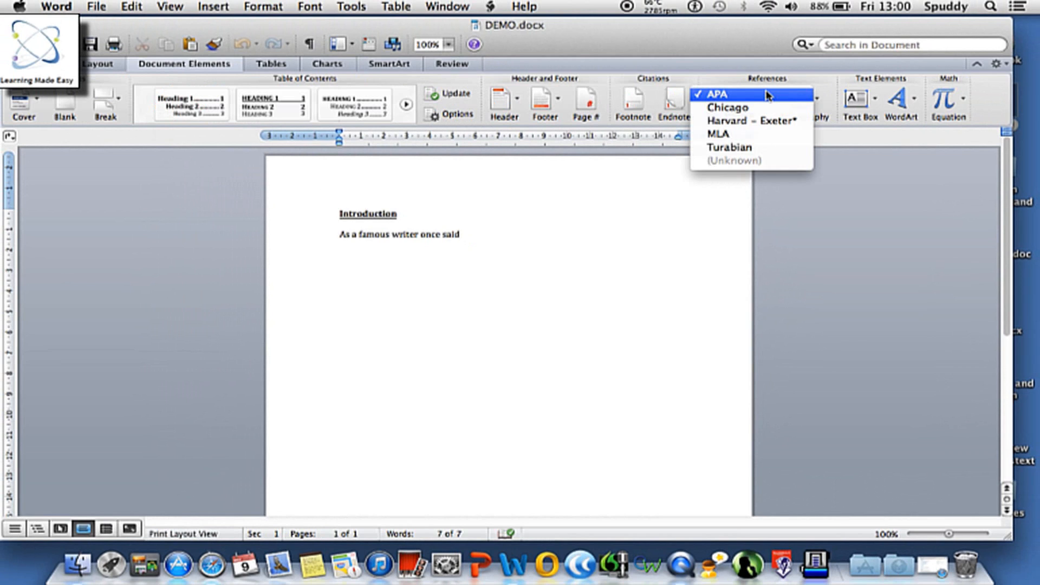
pyautogui.click(772, 120)
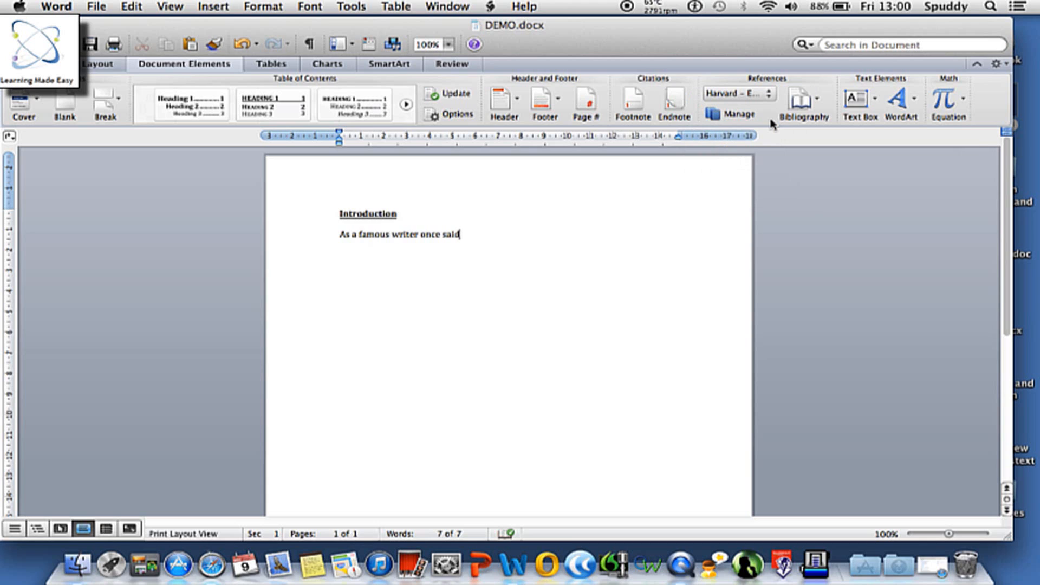
# Examine the fields and source types offered for a new citation source, and leave the citation manager without creating one
pyautogui.click(725, 115)
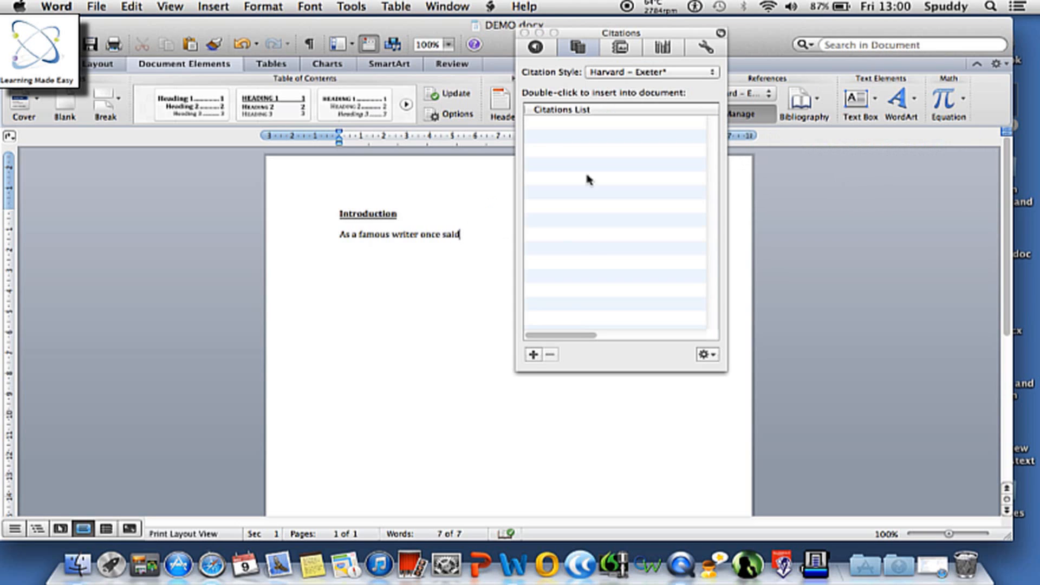
pyautogui.click(534, 355)
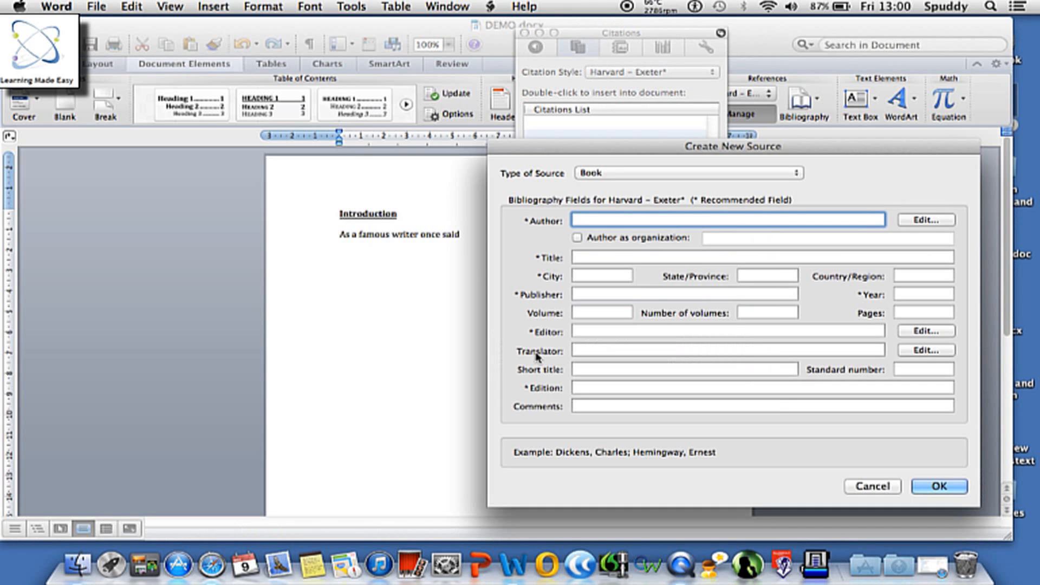
pyautogui.click(724, 175)
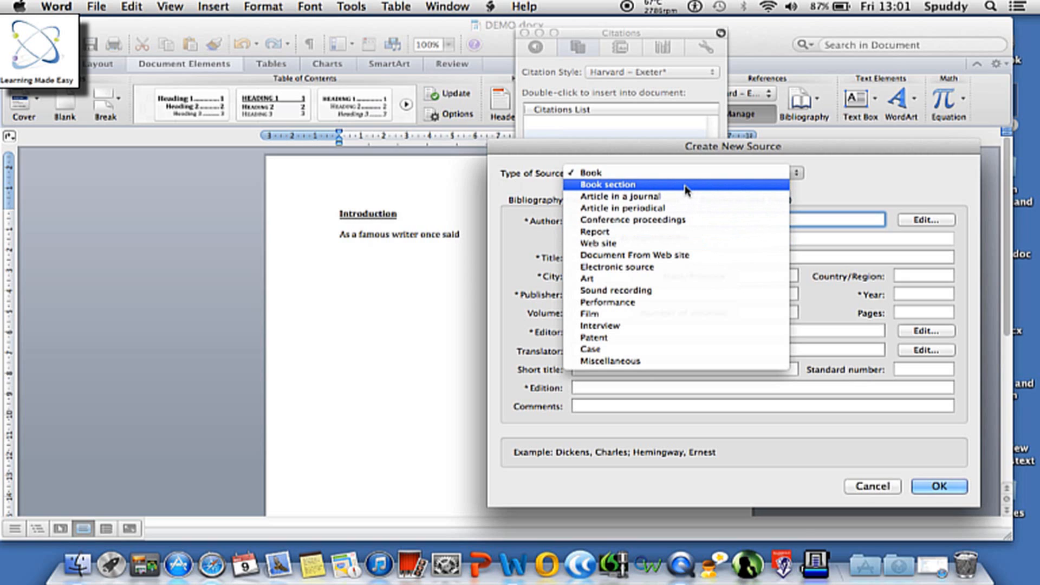
pyautogui.click(682, 154)
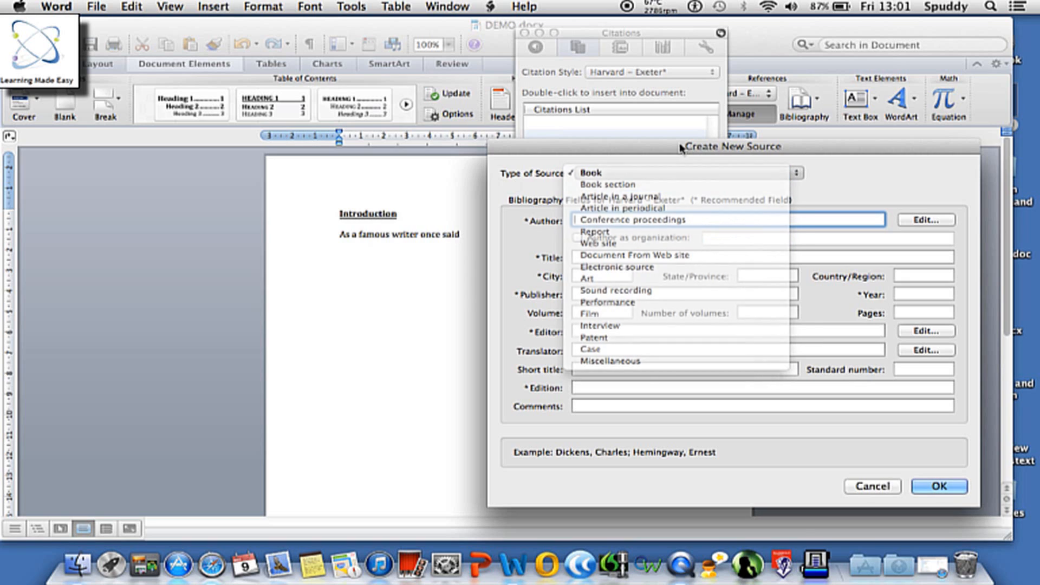
pyautogui.click(871, 485)
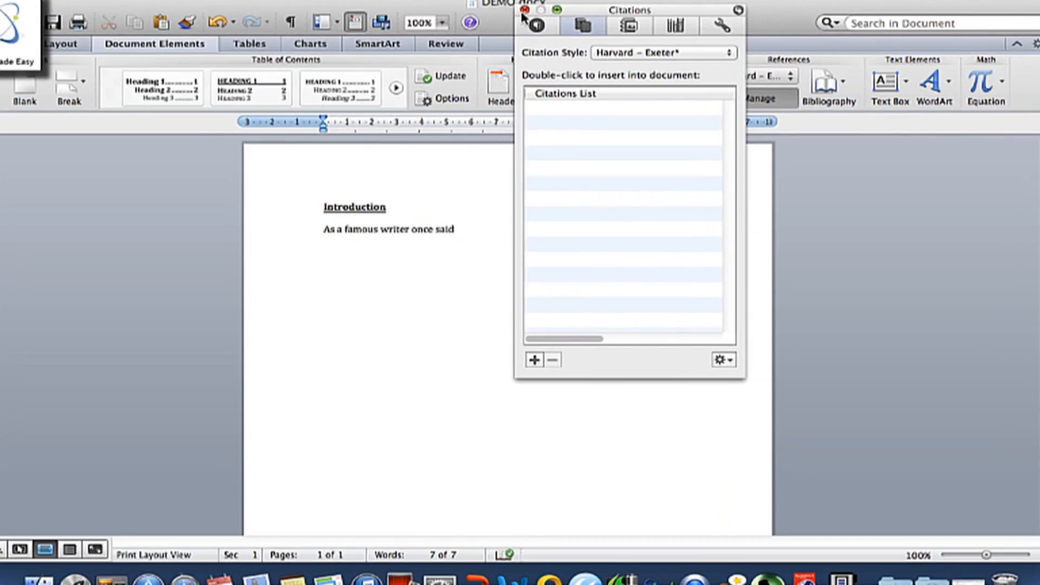
pyautogui.click(523, 10)
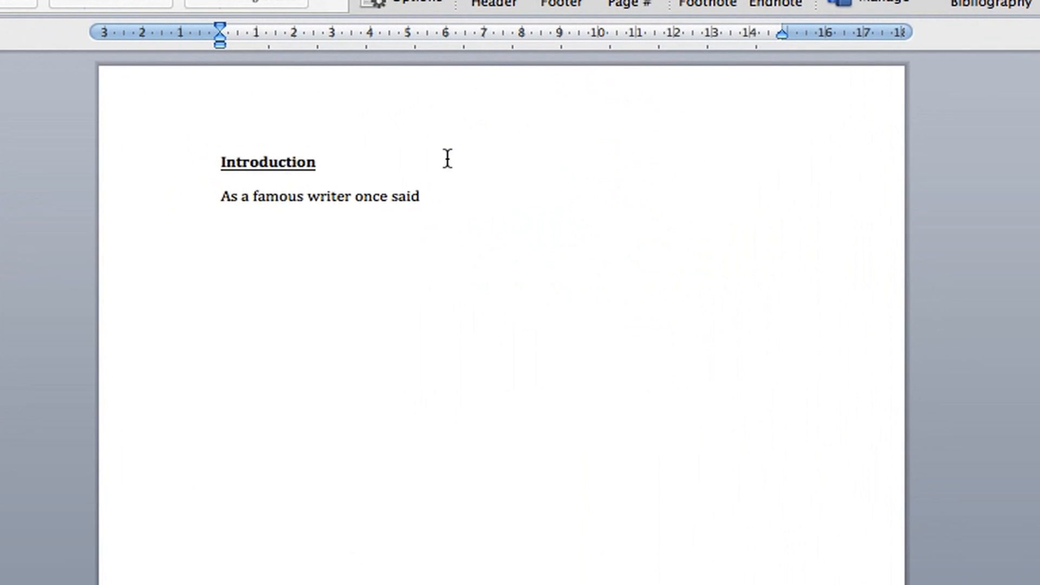
# Add the quotation "It operates on the miso-philanthropic assumption that getting along with people is one devil of a difficult task" after "said"
pyautogui.click(423, 196)
pyautogui.write('"It operates on the miso-philanthropic assumption that getting along with people is one devil of a difficult task"')
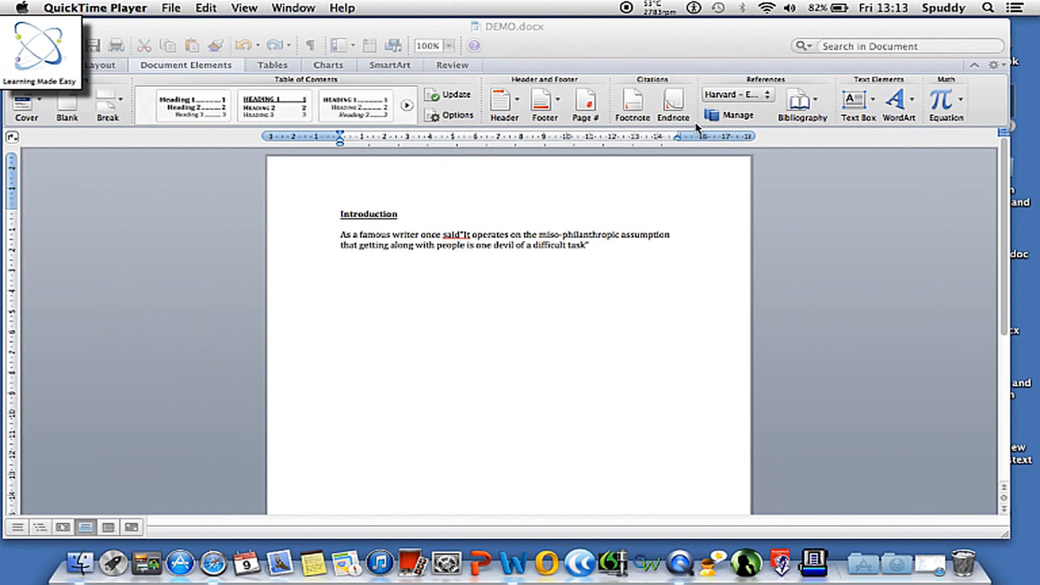
# Create a new Book source for a citation at the end of the quotation, with Kenneth Burke as author
pyautogui.click(592, 247)
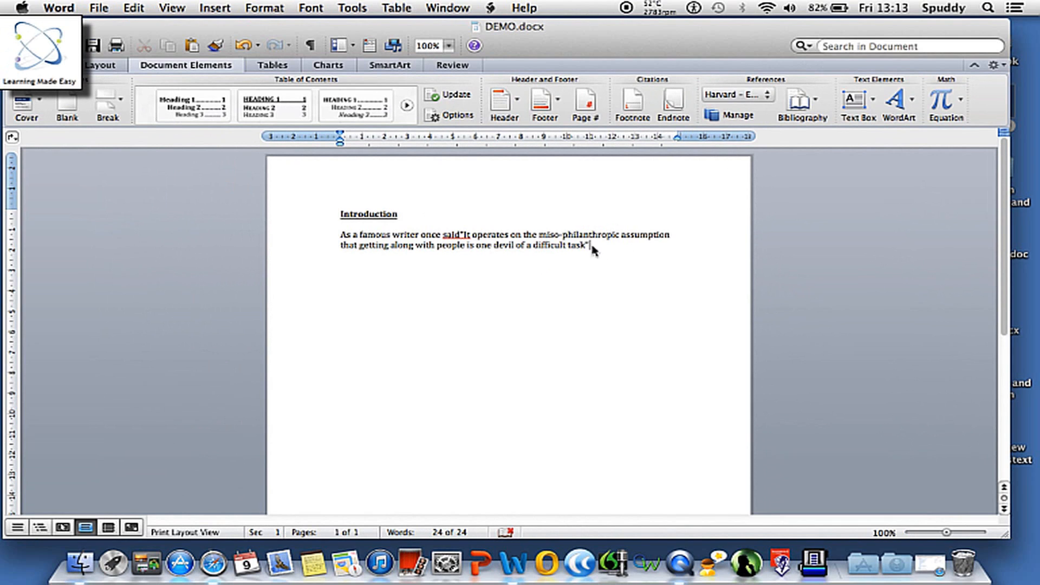
pyautogui.click(738, 118)
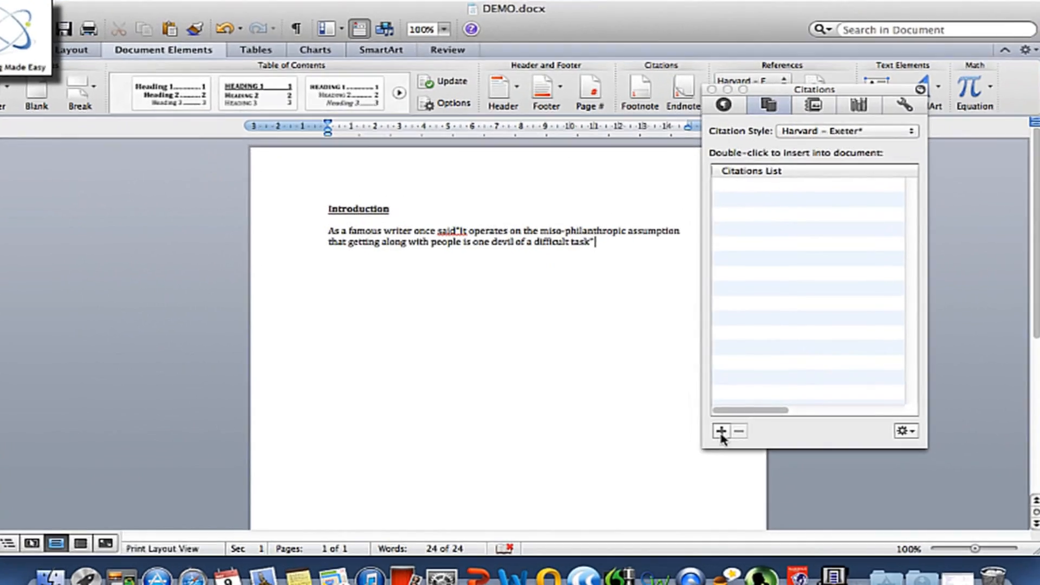
pyautogui.click(709, 422)
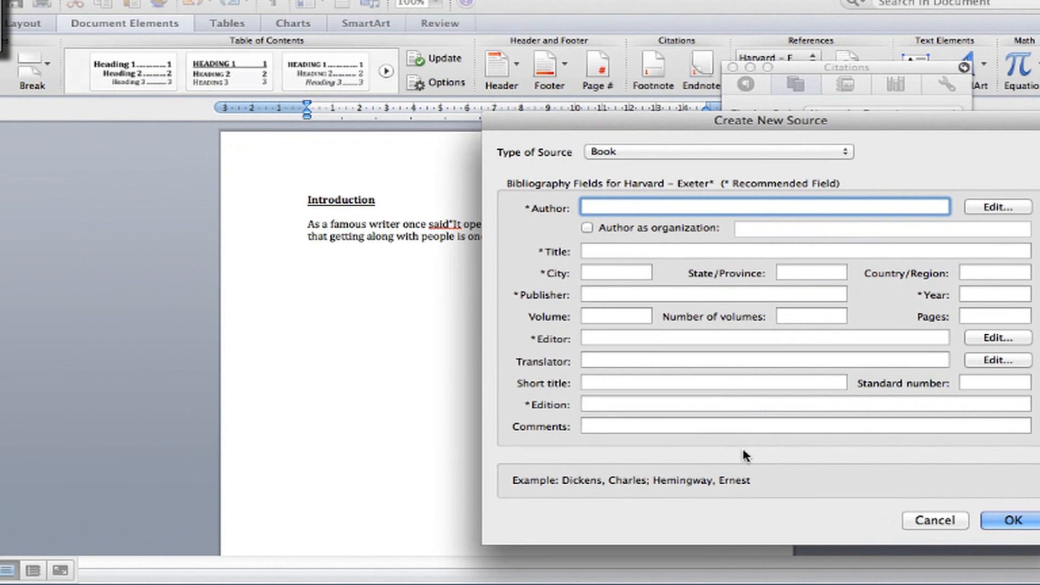
pyautogui.moveTo(719, 126); pyautogui.dragTo(677, 133)
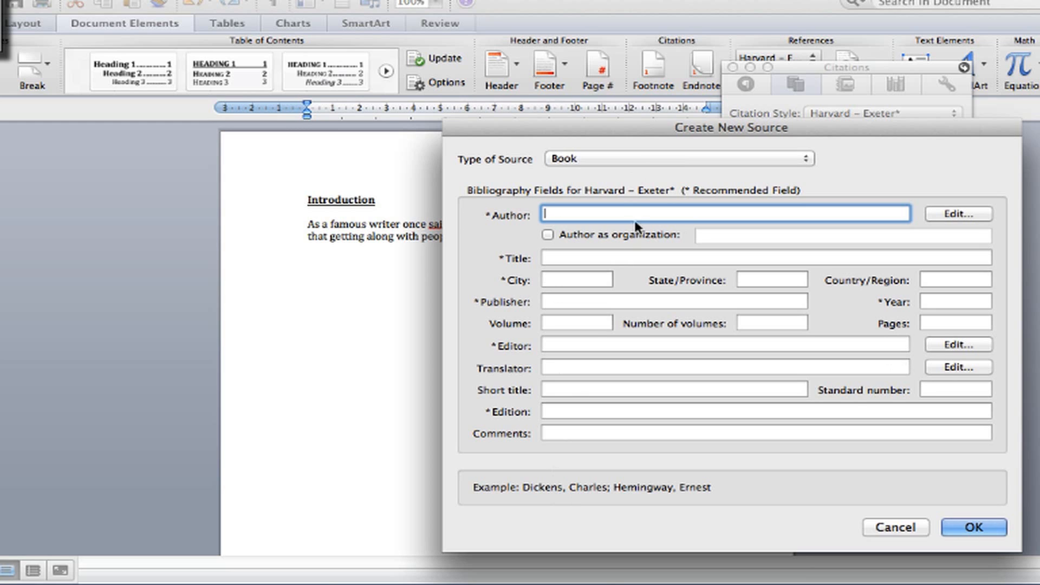
pyautogui.click(954, 213)
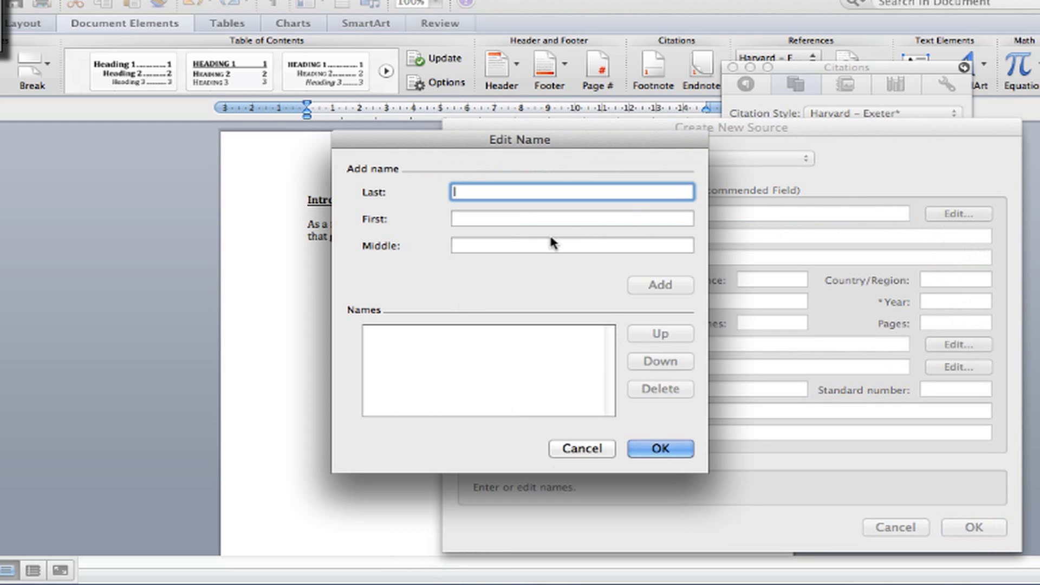
pyautogui.write('Burke')
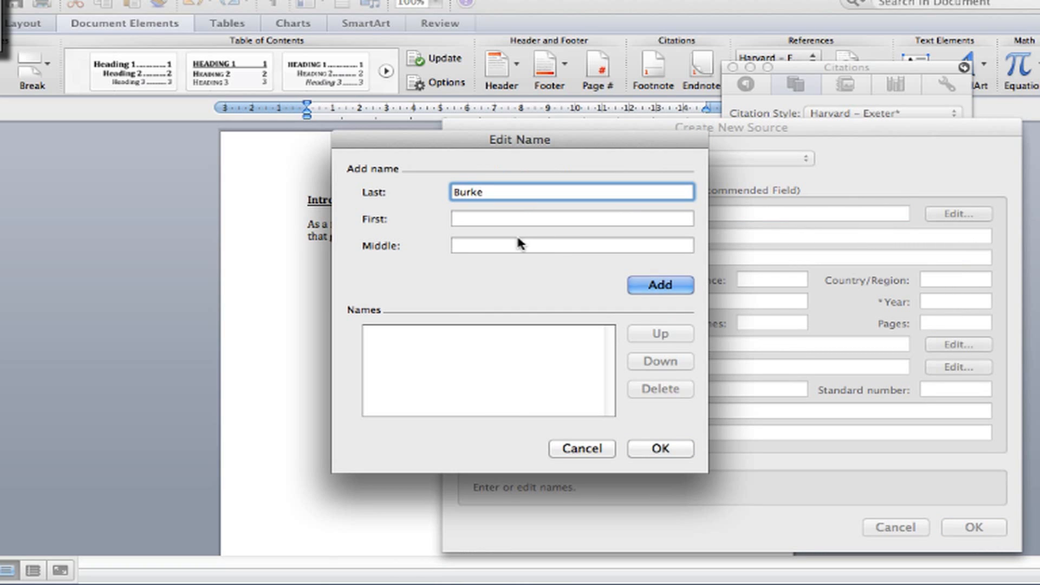
pyautogui.click(480, 219)
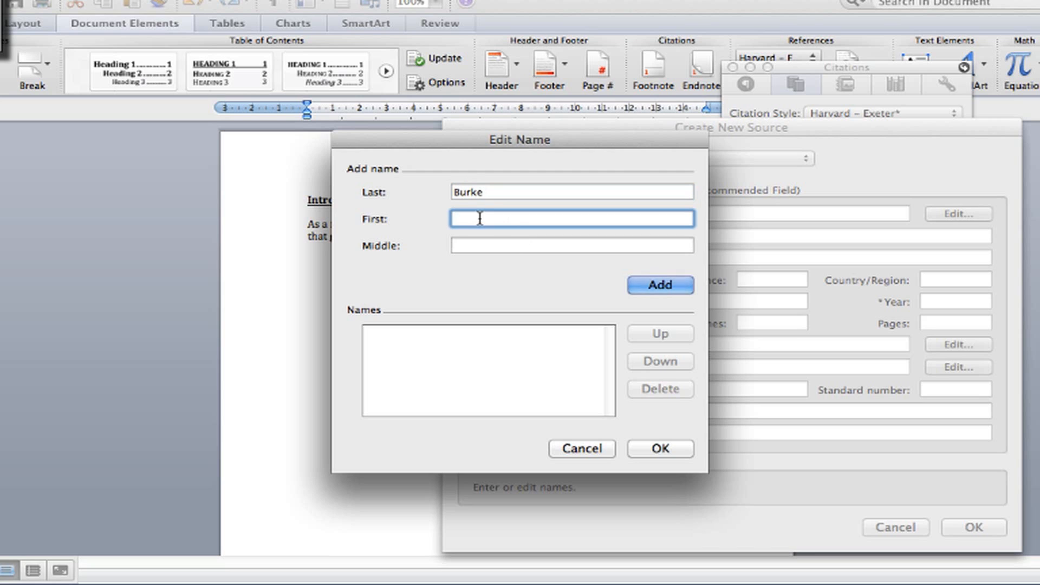
pyautogui.write('Kenneth')
pyautogui.click(661, 290)
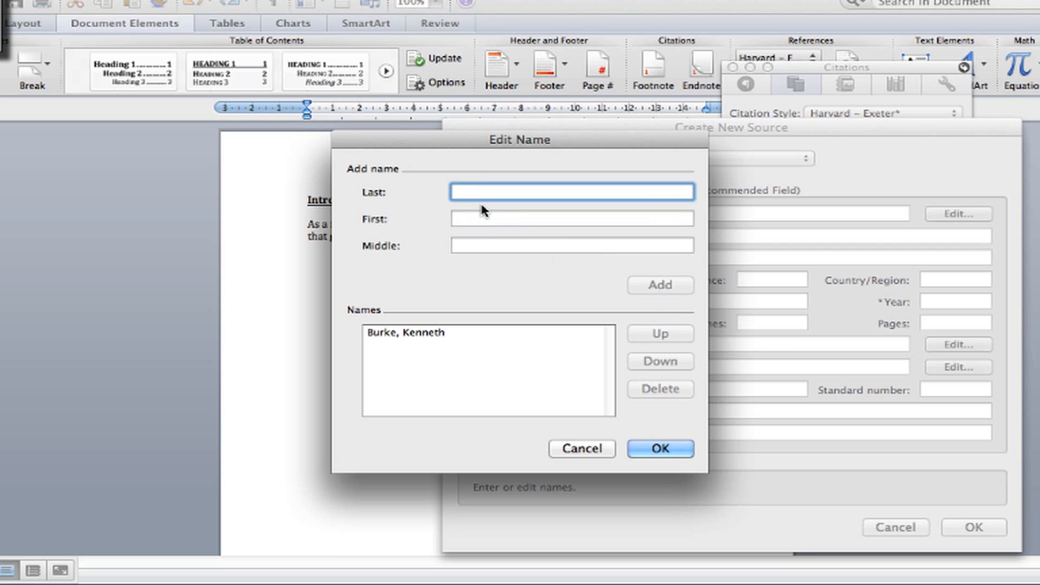
pyautogui.click(659, 450)
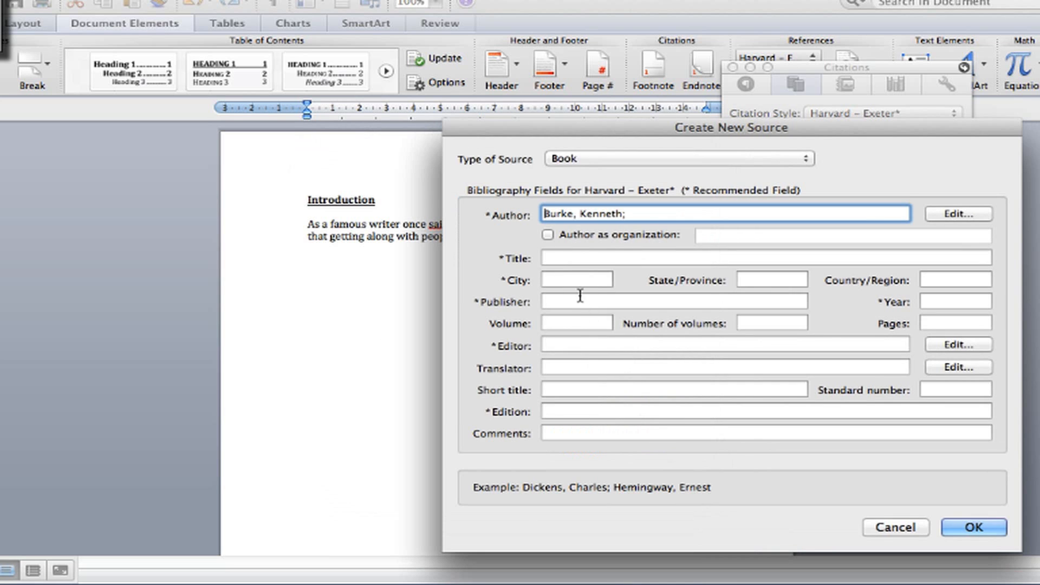
# Set the source's title to ATTITUDES TOWARDS HISTORY, its city to London and its publisher to Pearson
pyautogui.click(551, 258)
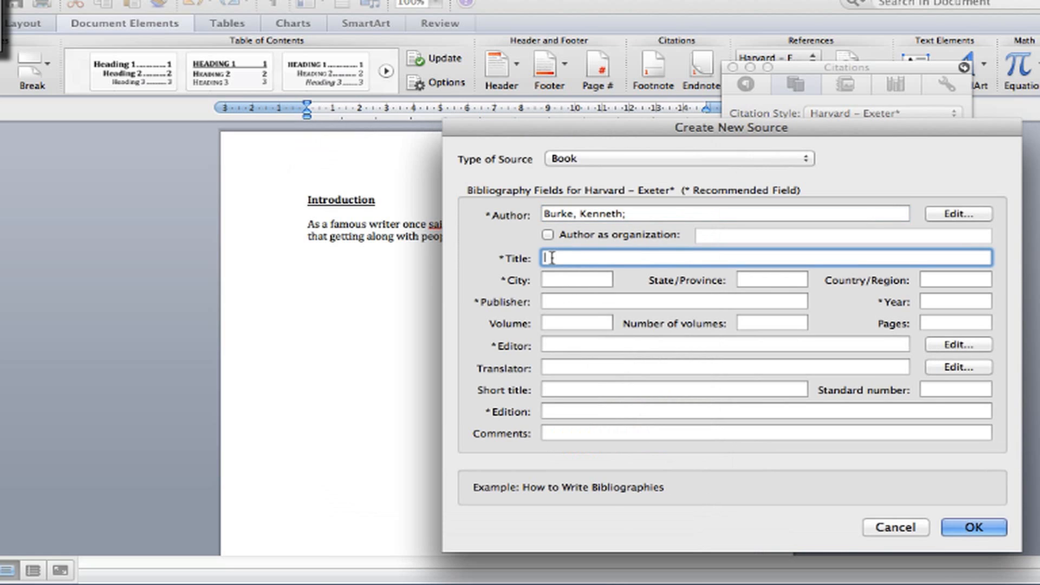
pyautogui.write('ATTITUDES TOWARDS')
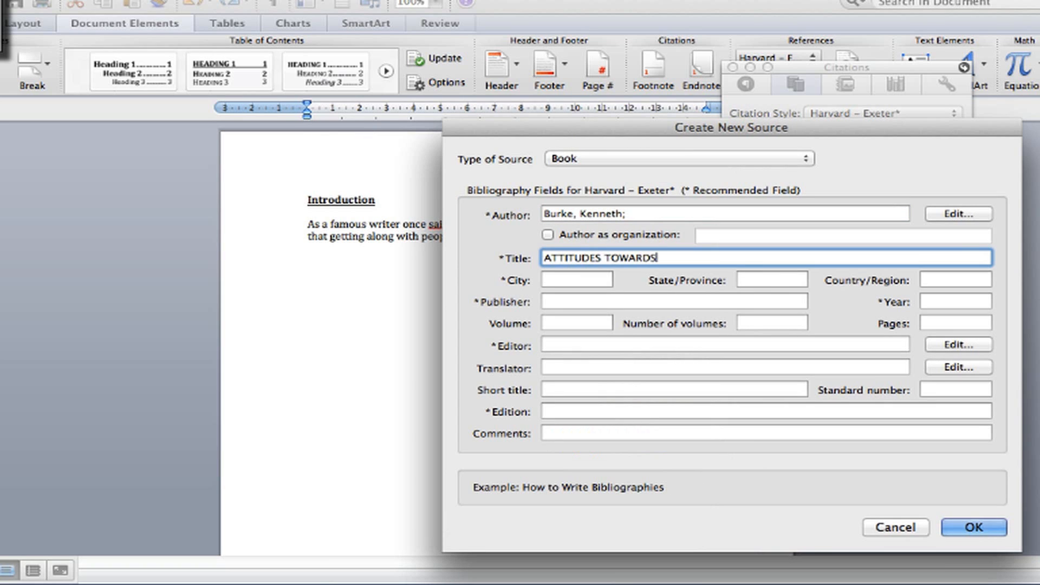
pyautogui.write(' HISTORY')
pyautogui.click(559, 279)
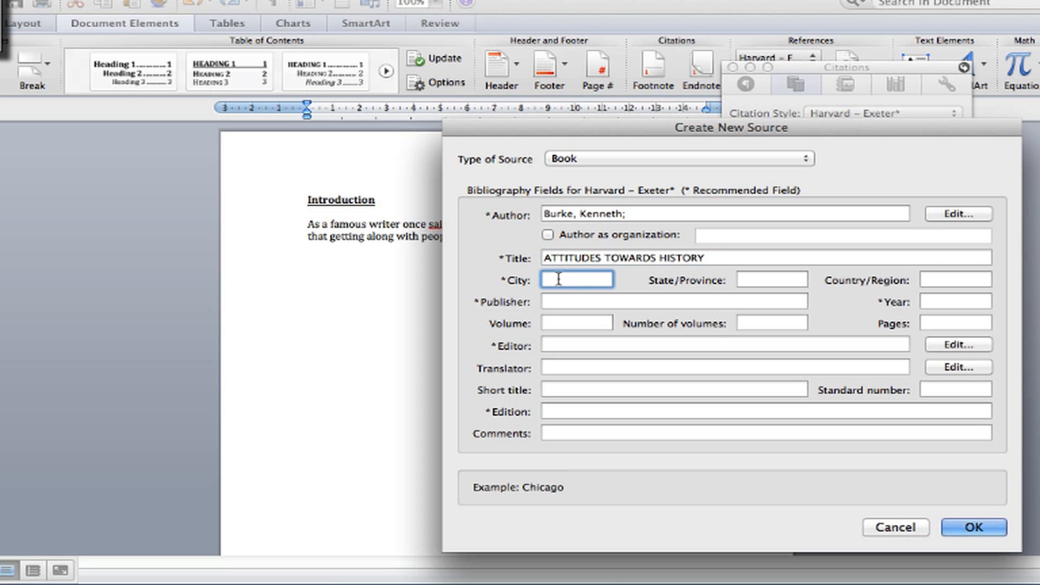
pyautogui.write('London')
pyautogui.click(576, 302)
pyautogui.write('Pearson')
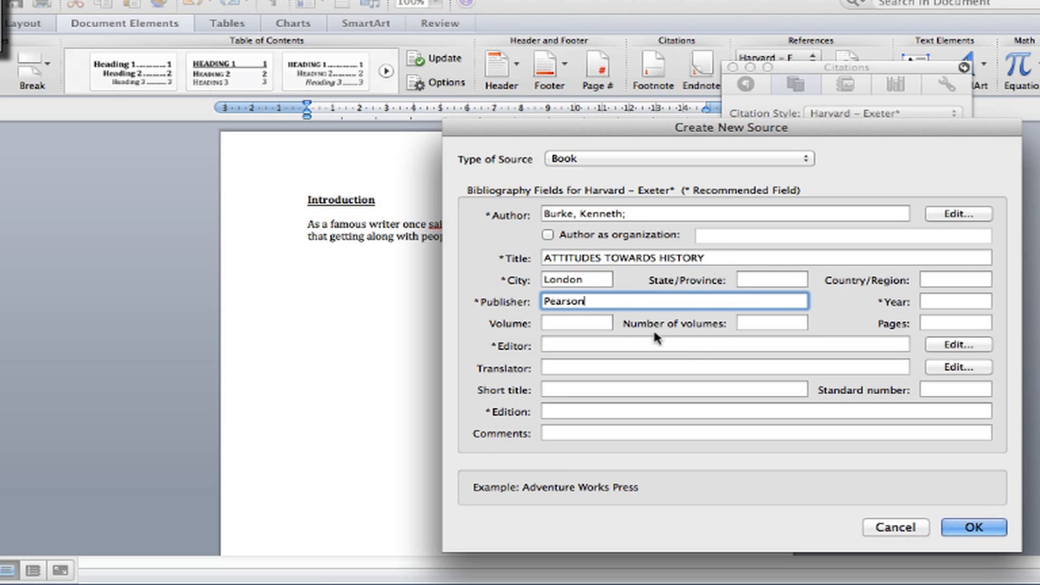
# Set the source's publication year to 2011
pyautogui.click(936, 303)
pyautogui.write('2')
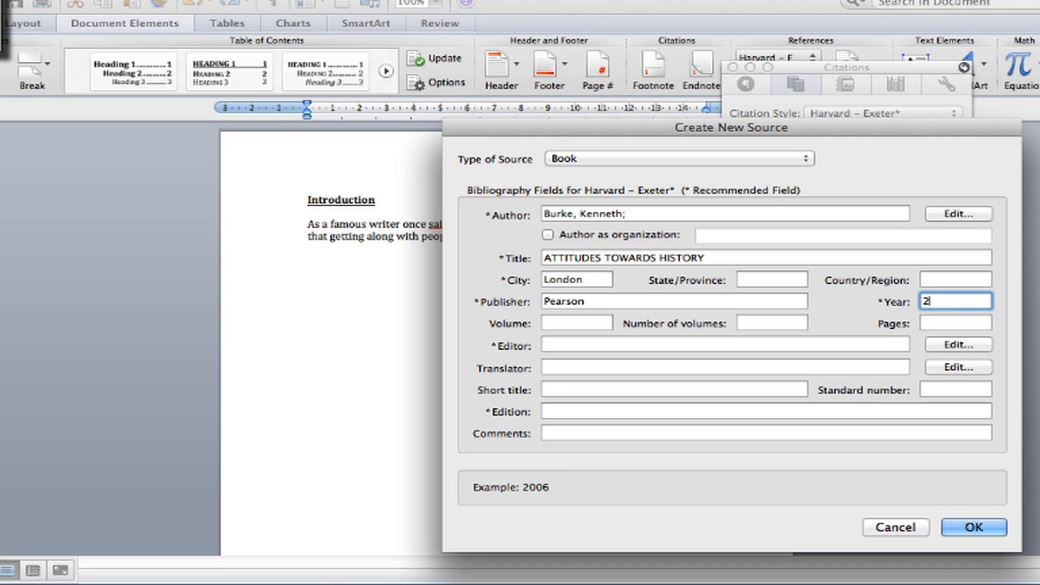
pyautogui.write('001')
pyautogui.press('BackSpace')
pyautogui.press('BackSpace')
pyautogui.write('11')
# Add the editor's last and first name to the source
pyautogui.click(564, 345)
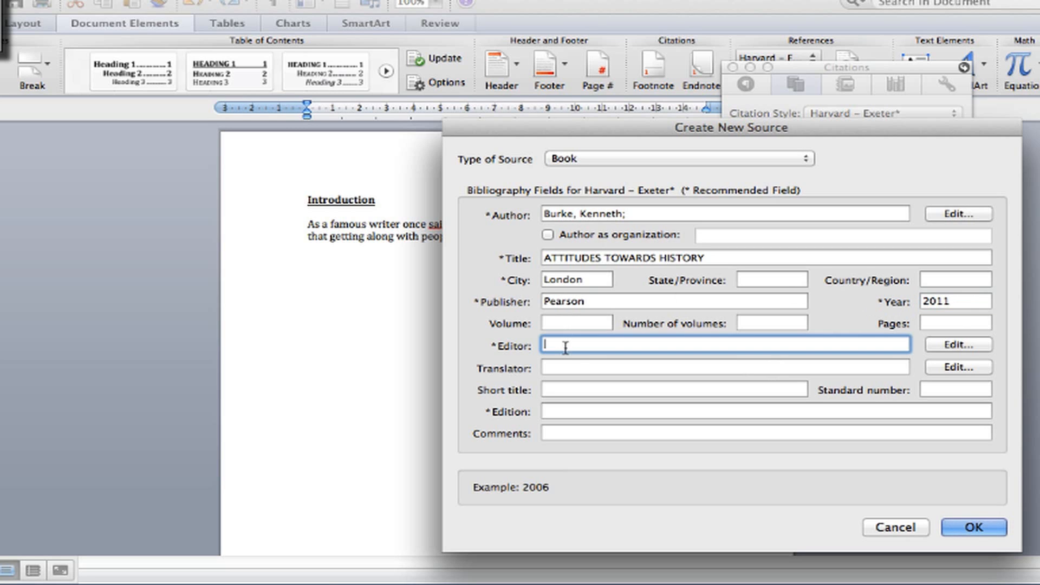
pyautogui.click(958, 345)
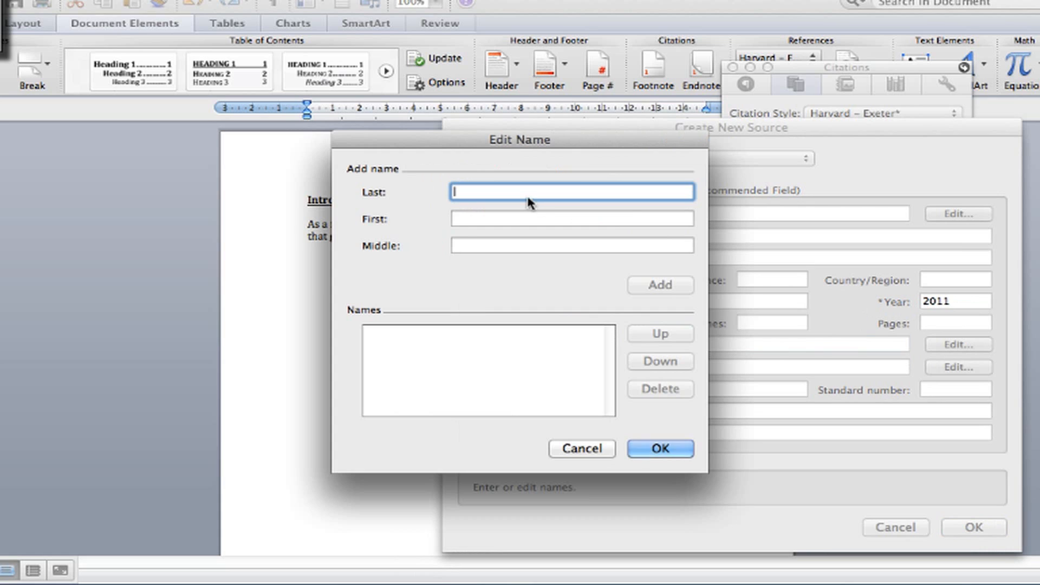
pyautogui.write('Sm')
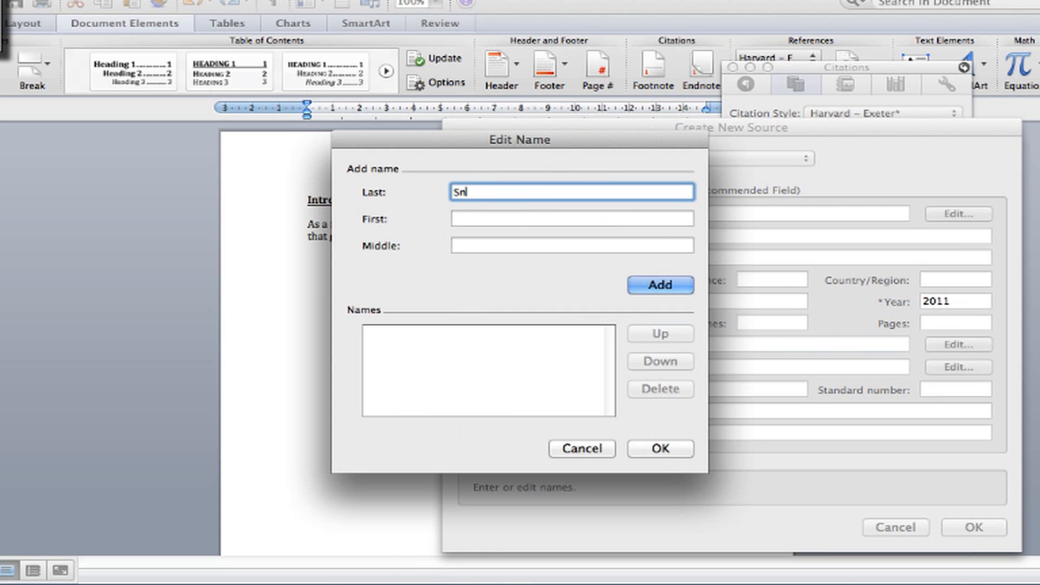
pyautogui.write('ith')
pyautogui.press('BackSpace')
pyautogui.press('BackSpace')
pyautogui.press('BackSpace')
pyautogui.press('BackSpace')
pyautogui.write('mith')
pyautogui.press('Tab')
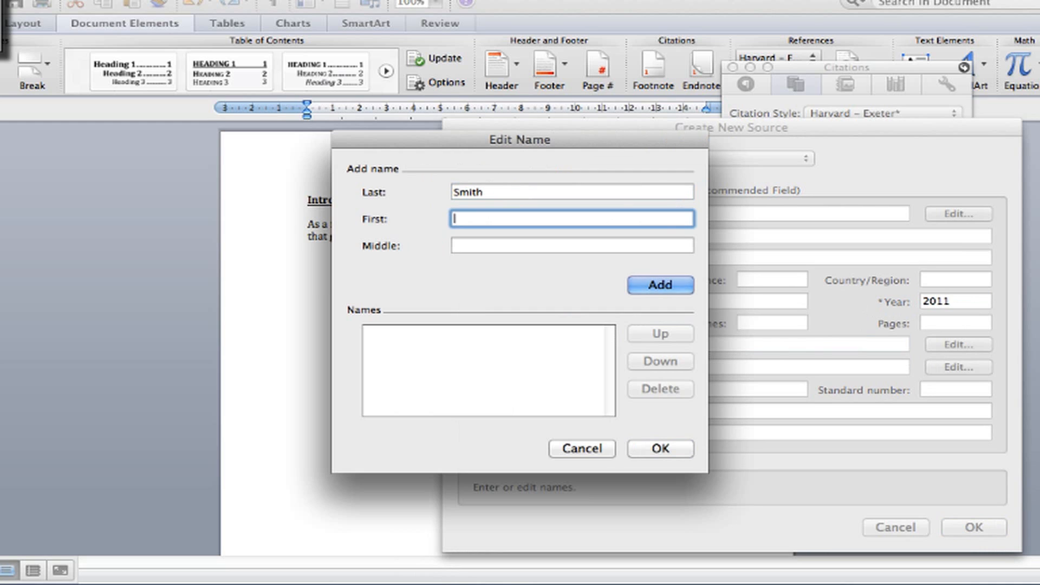
pyautogui.write('David')
pyautogui.click(661, 289)
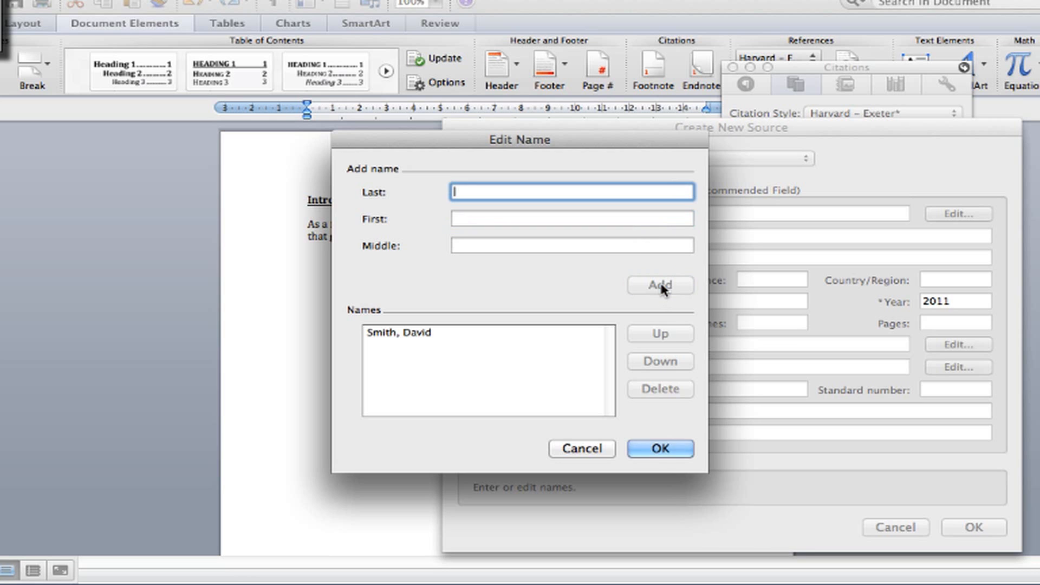
pyautogui.click(651, 449)
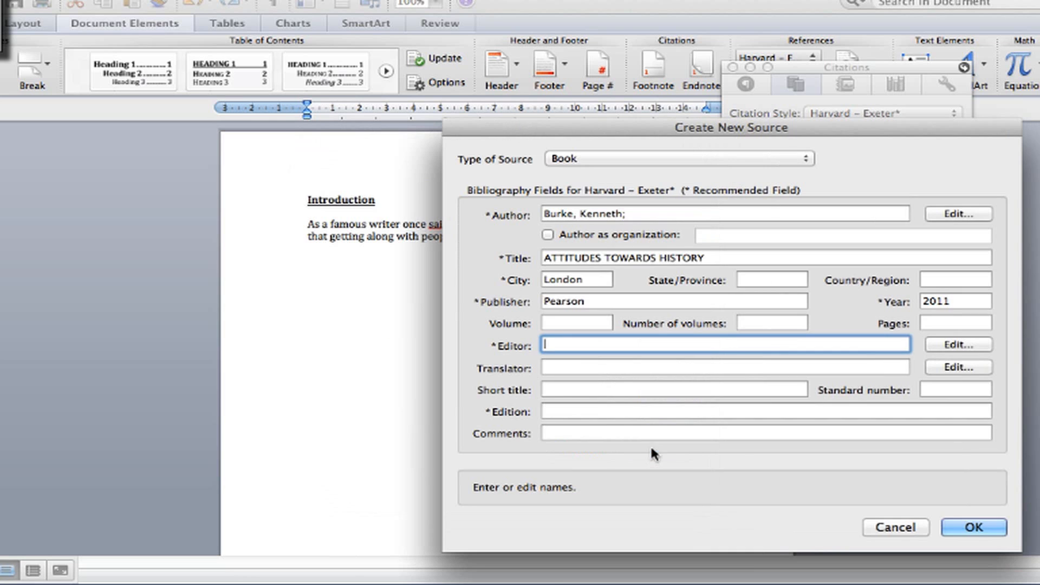
# Set the source's edition to 3rd Edition and save the source so that it is cited after the quotation
pyautogui.click(569, 370)
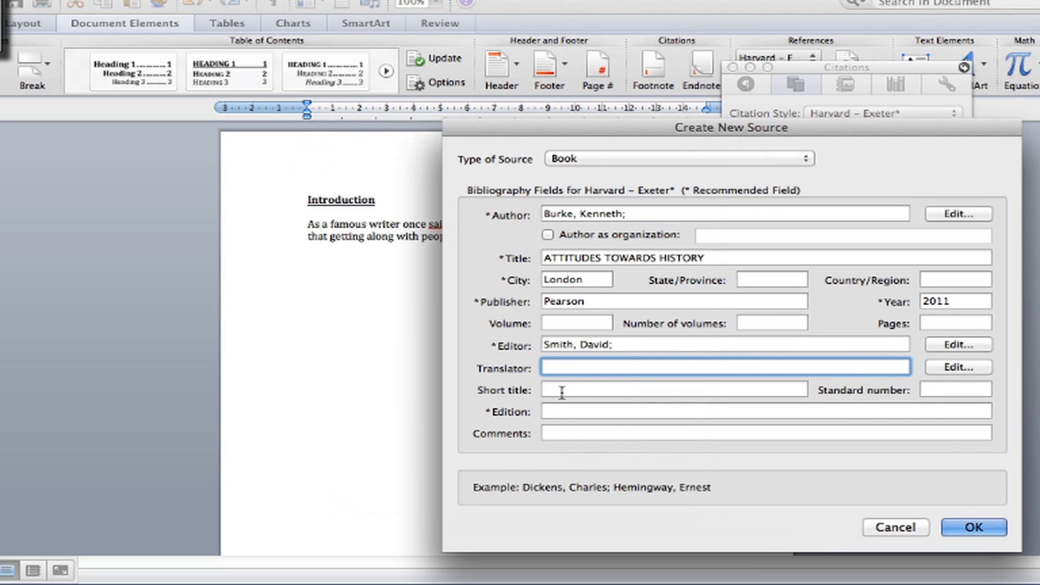
pyautogui.click(561, 390)
pyautogui.click(559, 412)
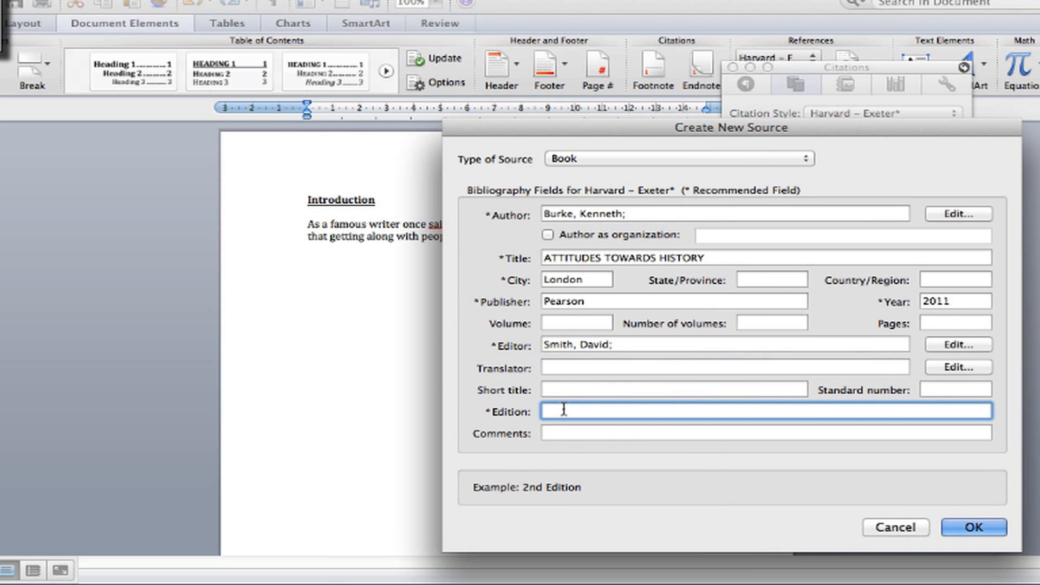
pyautogui.write('3rd Edtion')
pyautogui.click(972, 525)
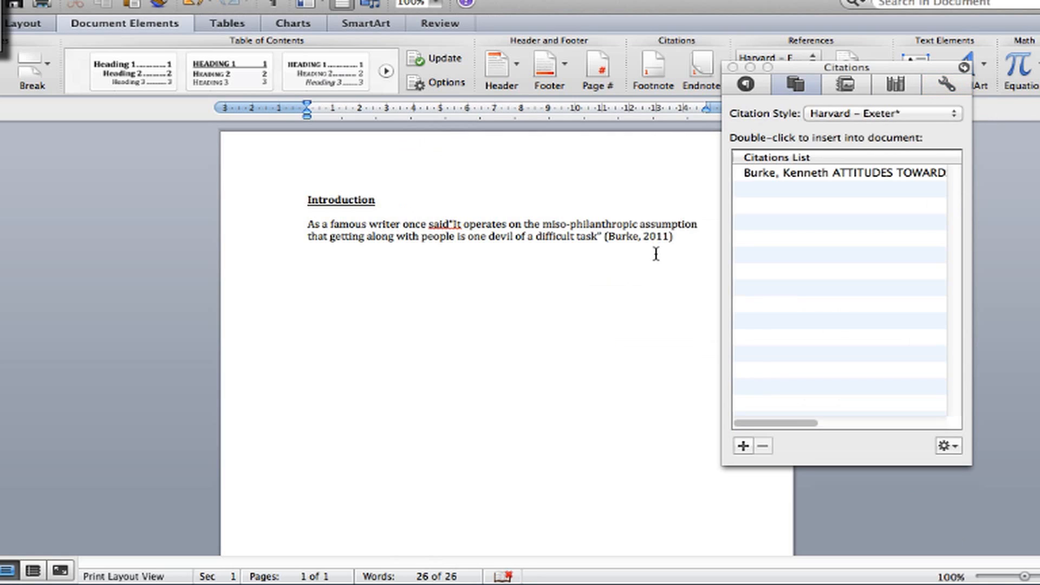
# Edit the in-text citation after the quotation to add page 24
pyautogui.click(659, 235)
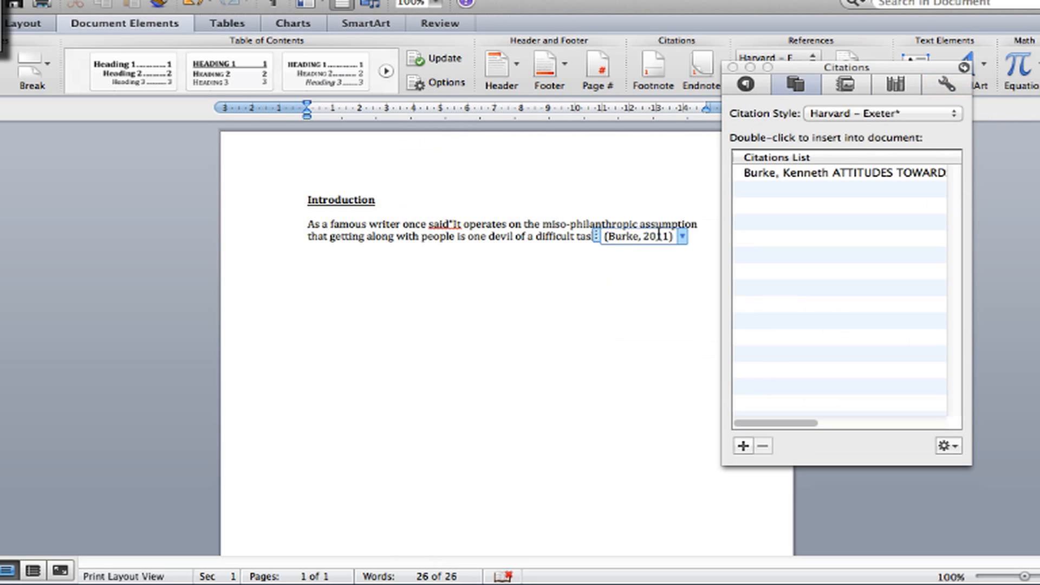
pyautogui.click(683, 238)
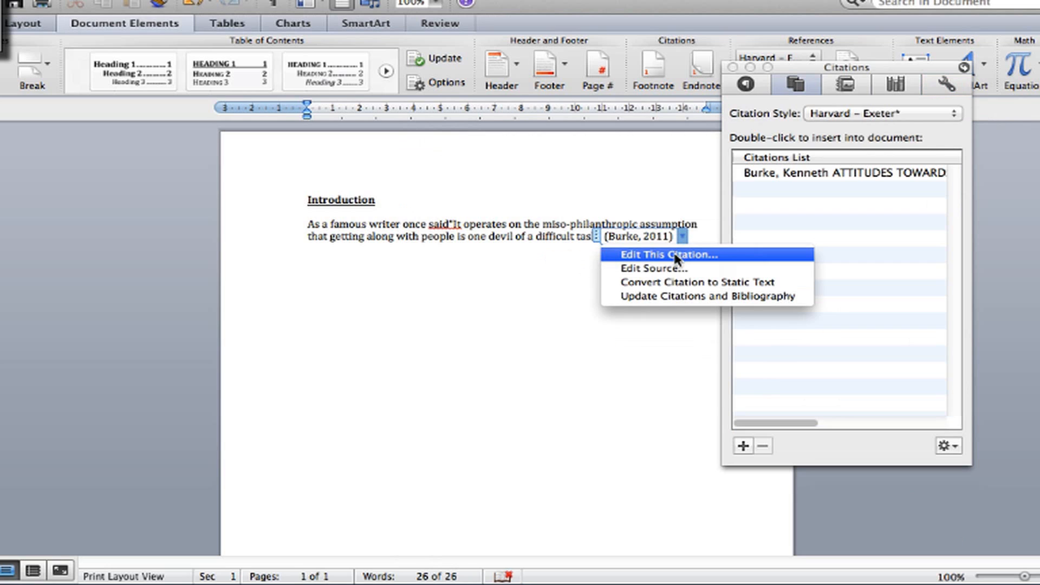
pyautogui.click(678, 254)
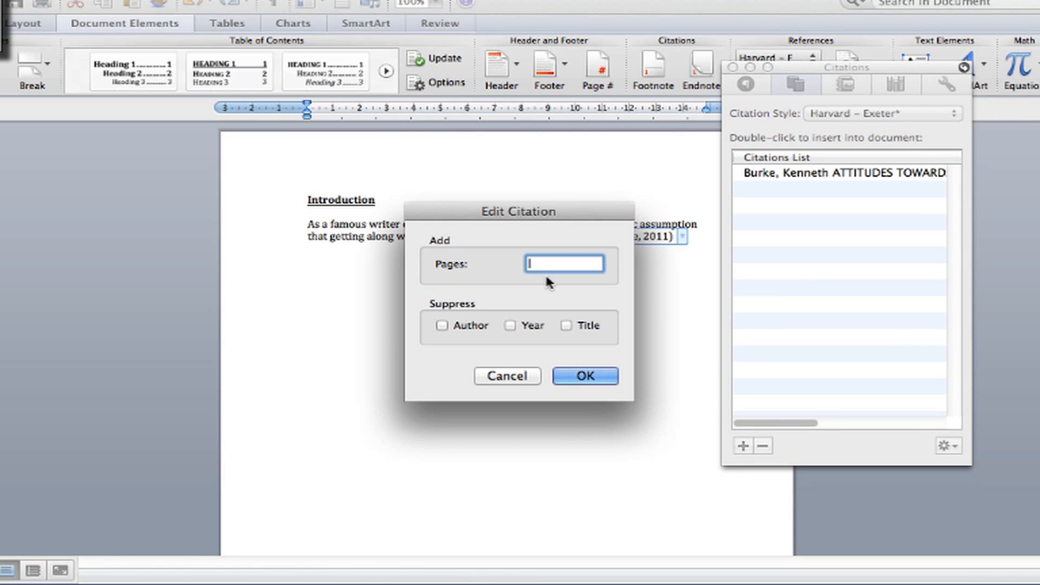
pyautogui.write('24')
pyautogui.click(579, 378)
pyautogui.click(614, 313)
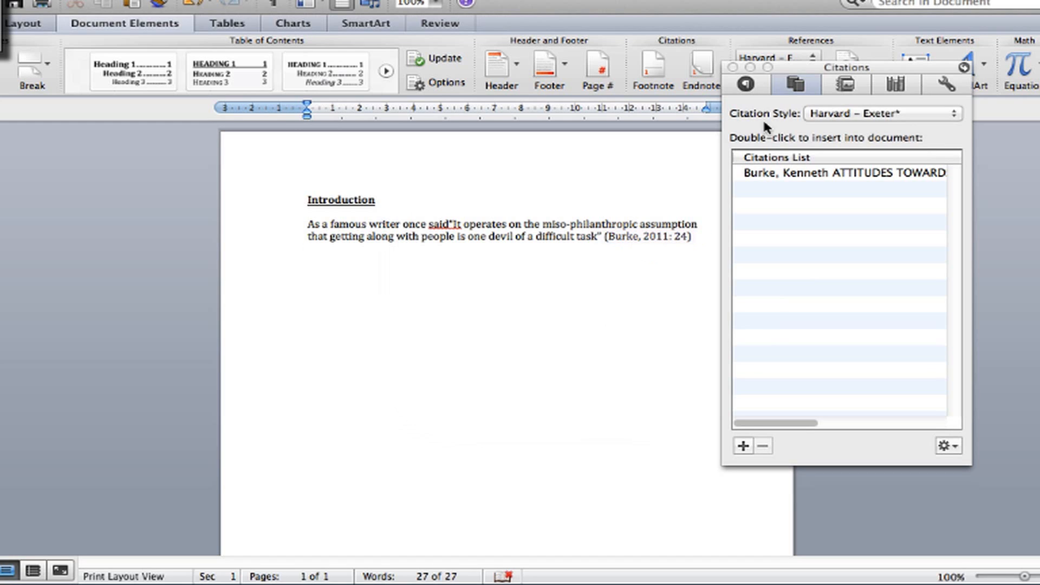
# Examine the master and current source lists in the citation Source Manager
pyautogui.moveTo(834, 72); pyautogui.dragTo(863, 73)
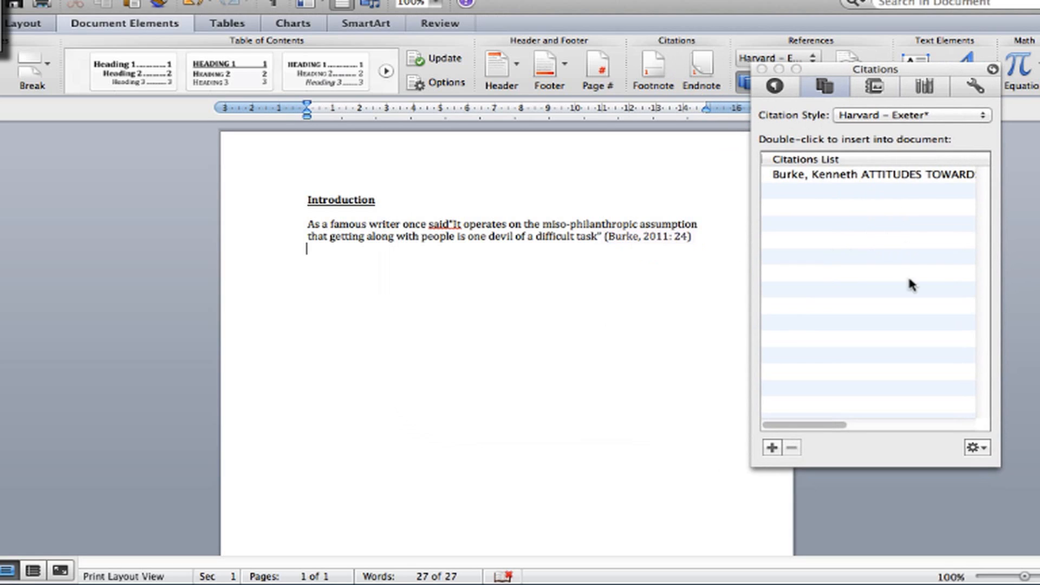
pyautogui.moveTo(871, 73); pyautogui.dragTo(877, 120)
pyautogui.click(983, 495)
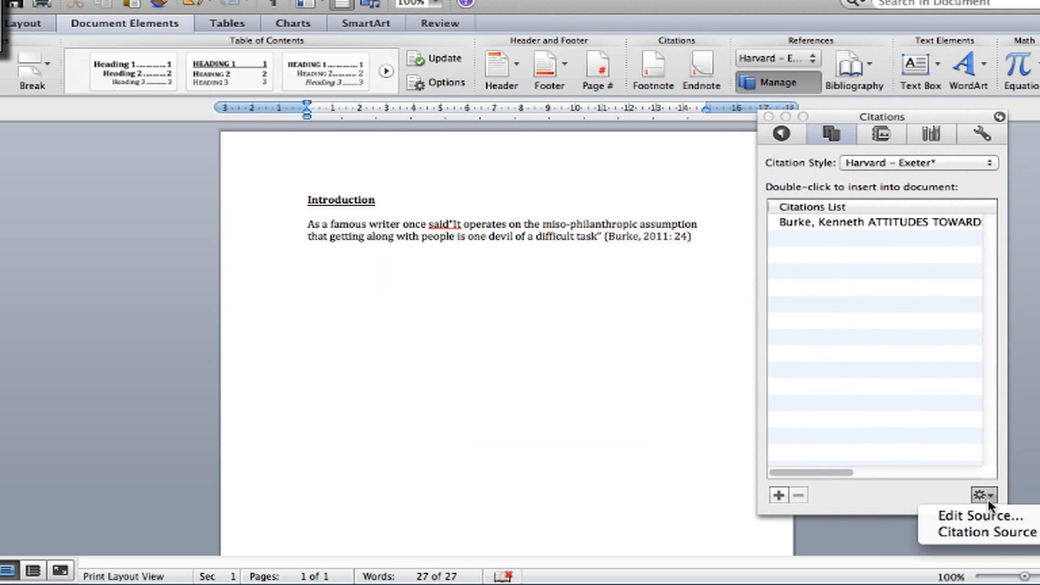
pyautogui.click(986, 532)
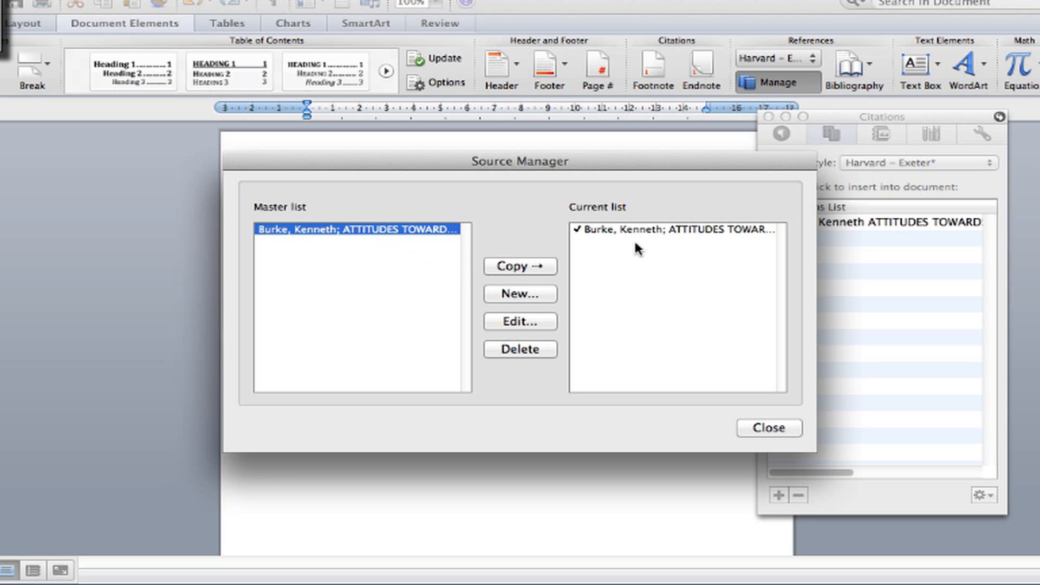
pyautogui.click(779, 428)
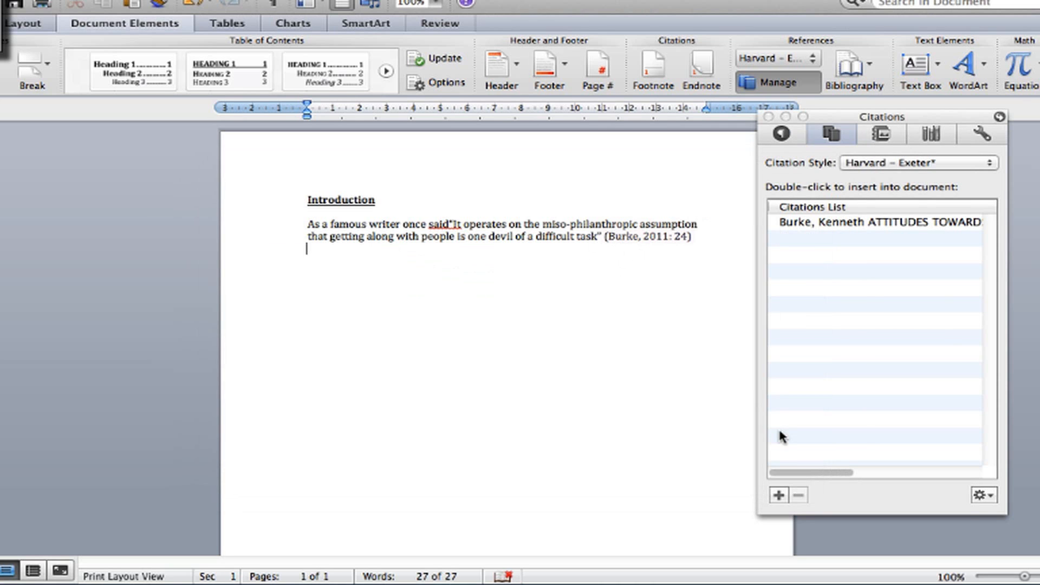
# Close the citations palette and insert the built-in Bibliography below the quotation
pyautogui.click(769, 117)
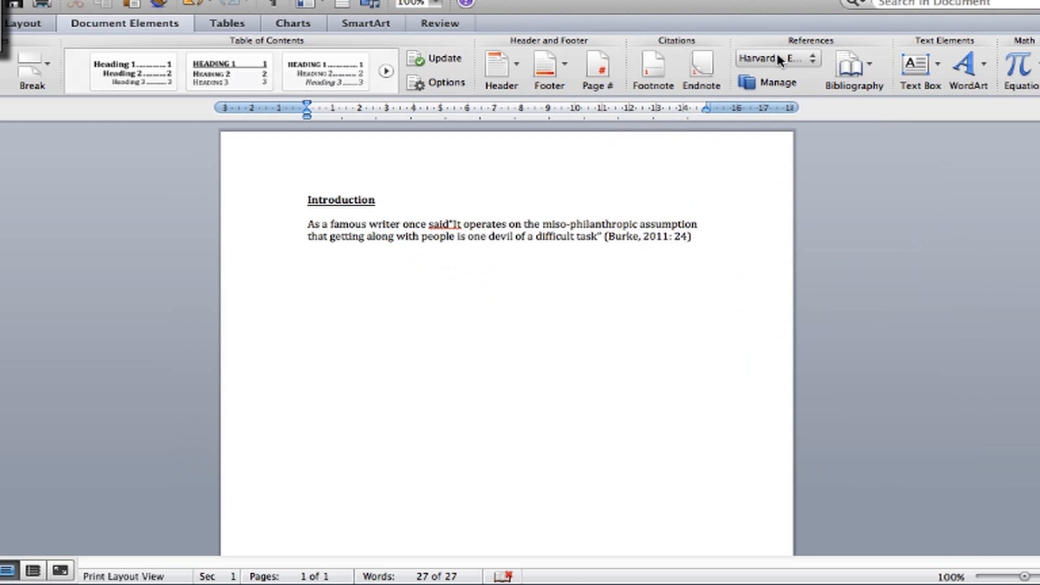
pyautogui.click(858, 79)
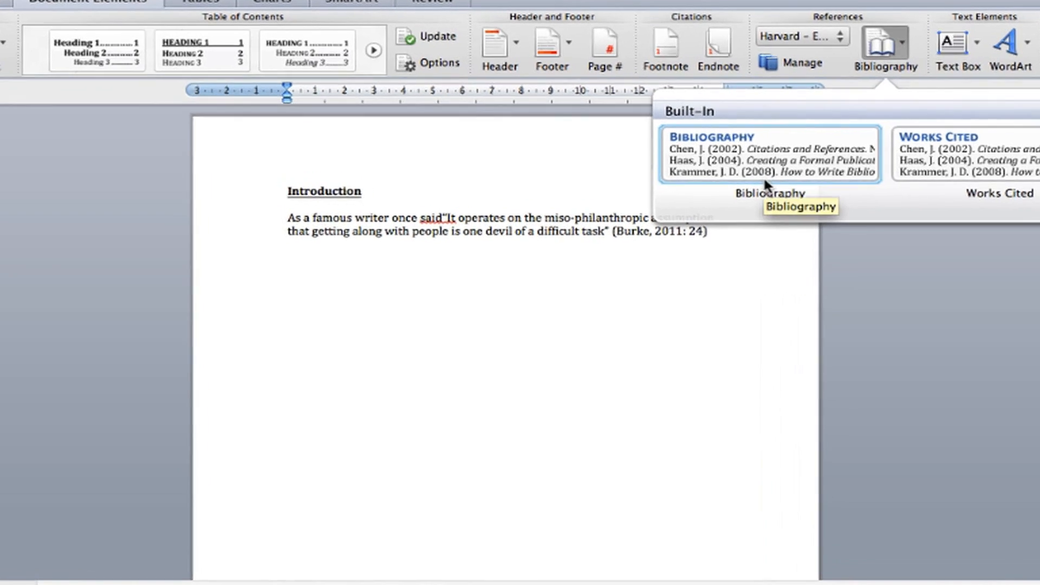
pyautogui.click(765, 181)
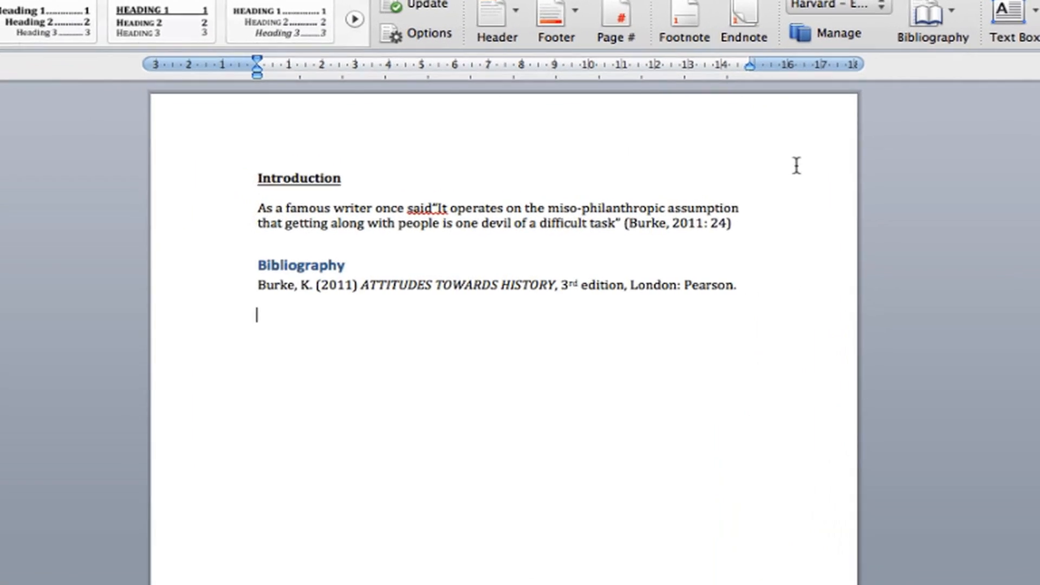